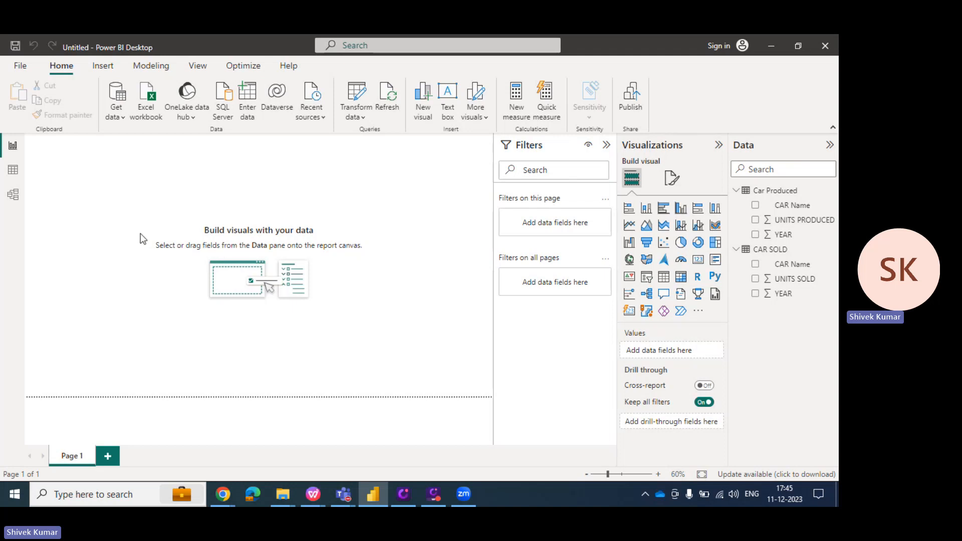
Examine the rows of the CAR SOLD and Car Produced tables and check how the two tables relate in the model.
click(14, 172)
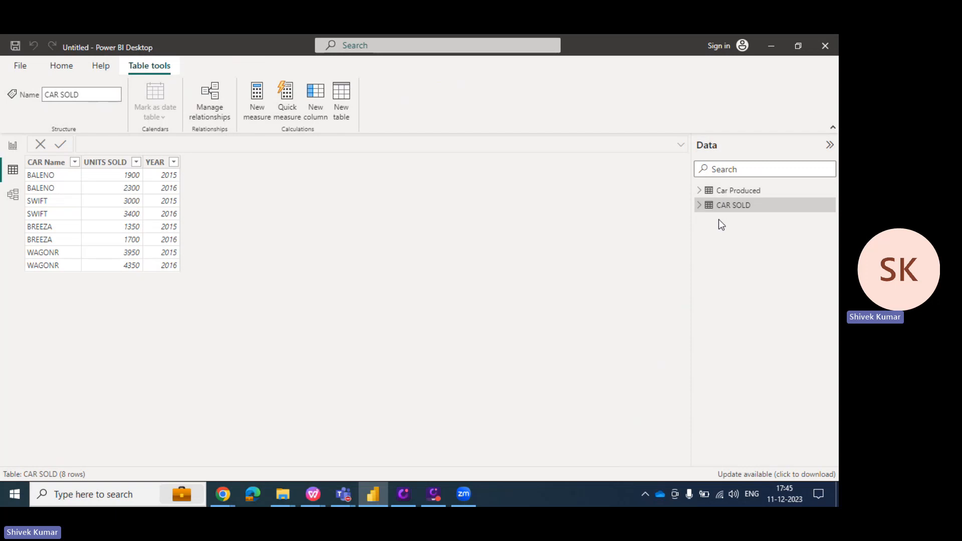
click(742, 195)
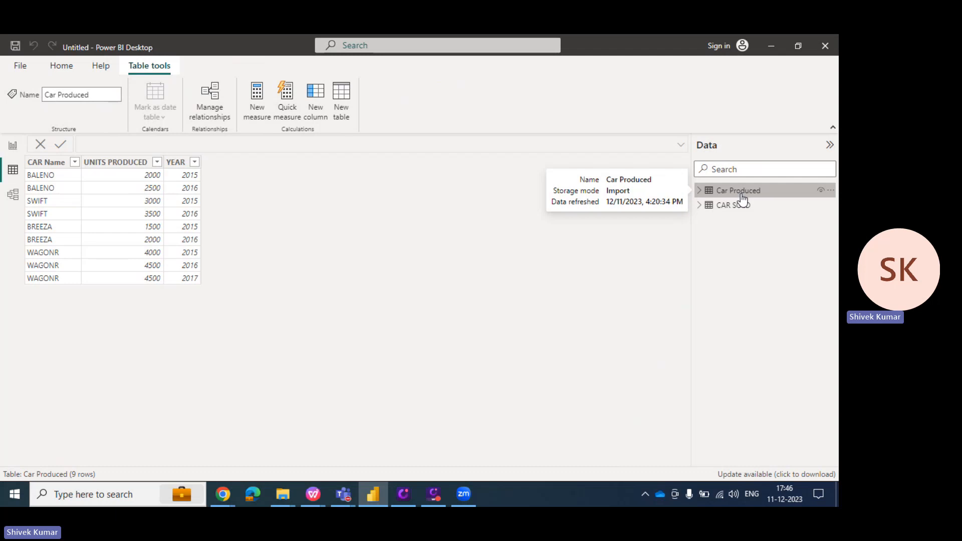
click(728, 208)
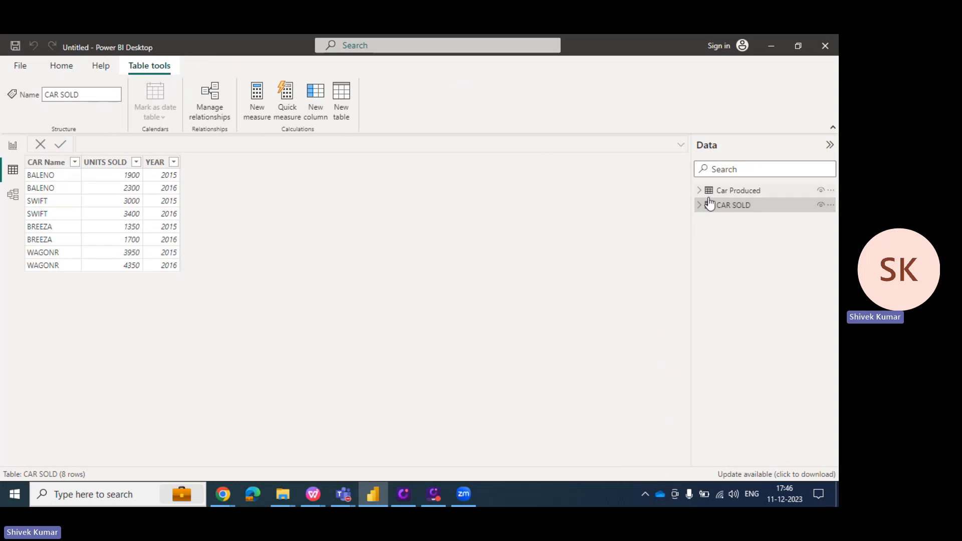
click(733, 191)
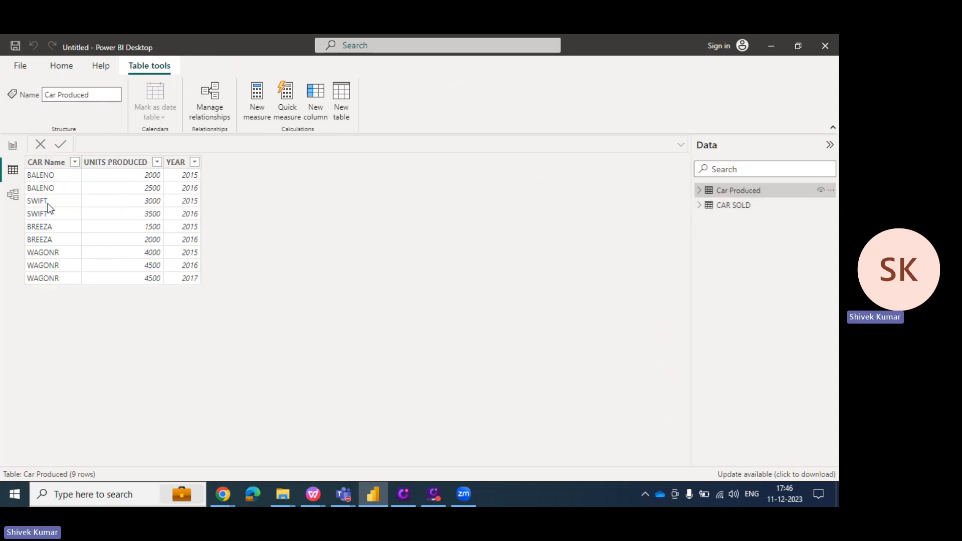
click(14, 196)
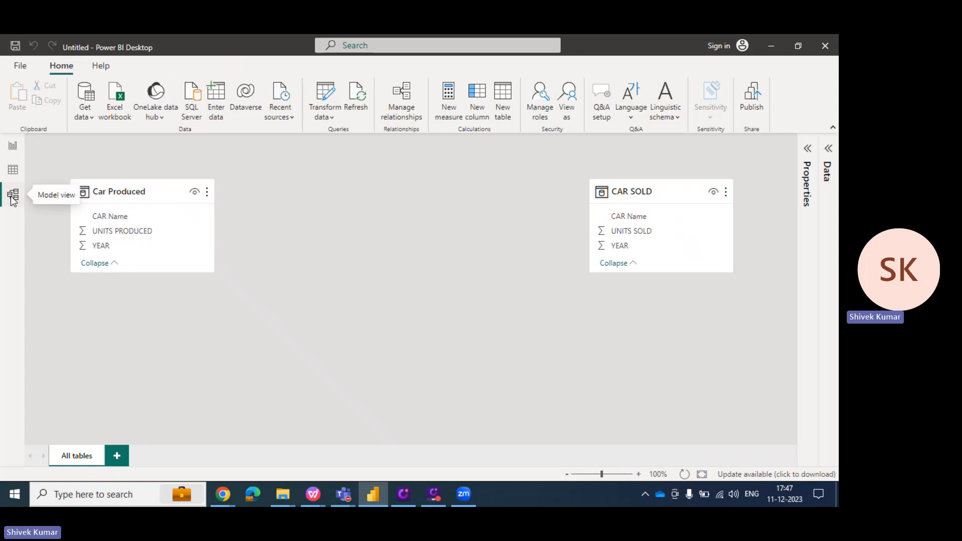
Open the Power Query Editor from the report and duplicate the Car Produced query.
click(13, 145)
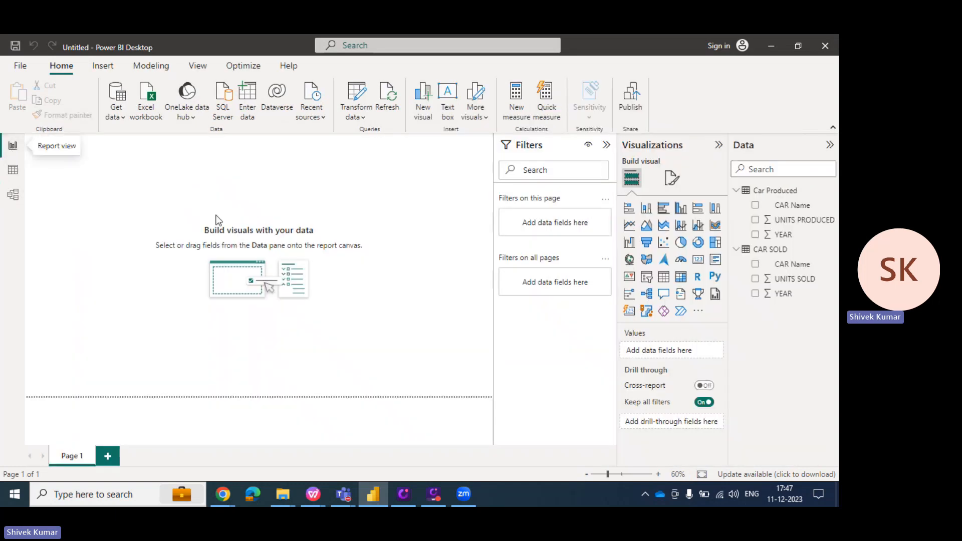
click(360, 117)
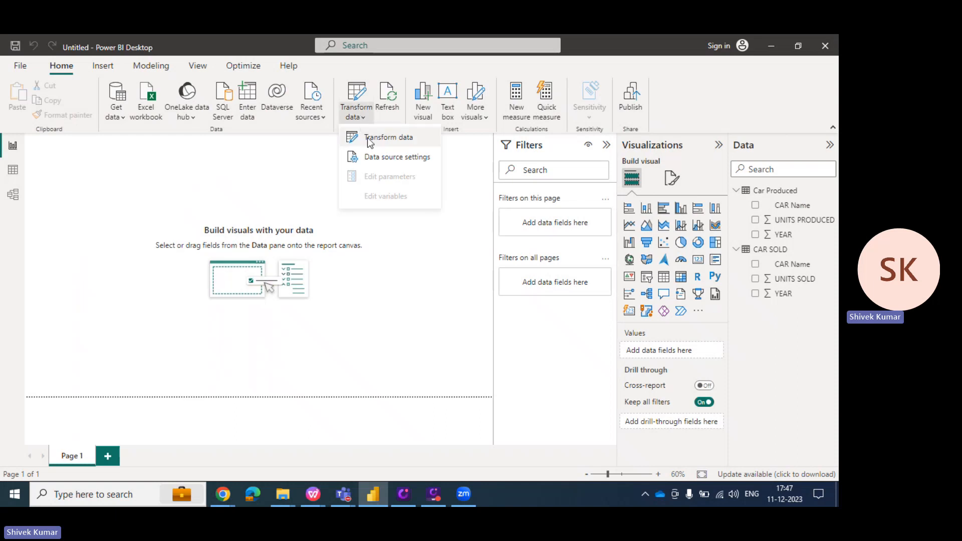
click(368, 137)
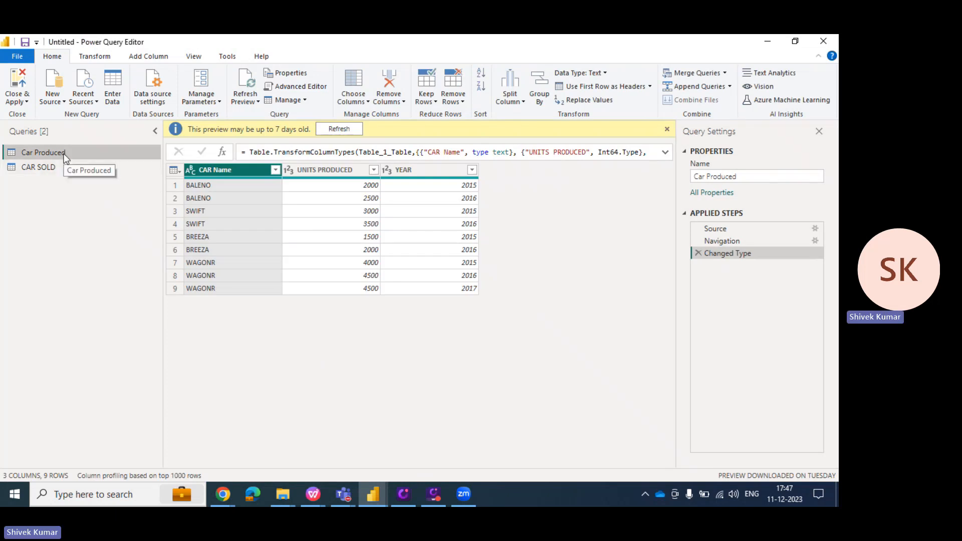
right_click(65, 158)
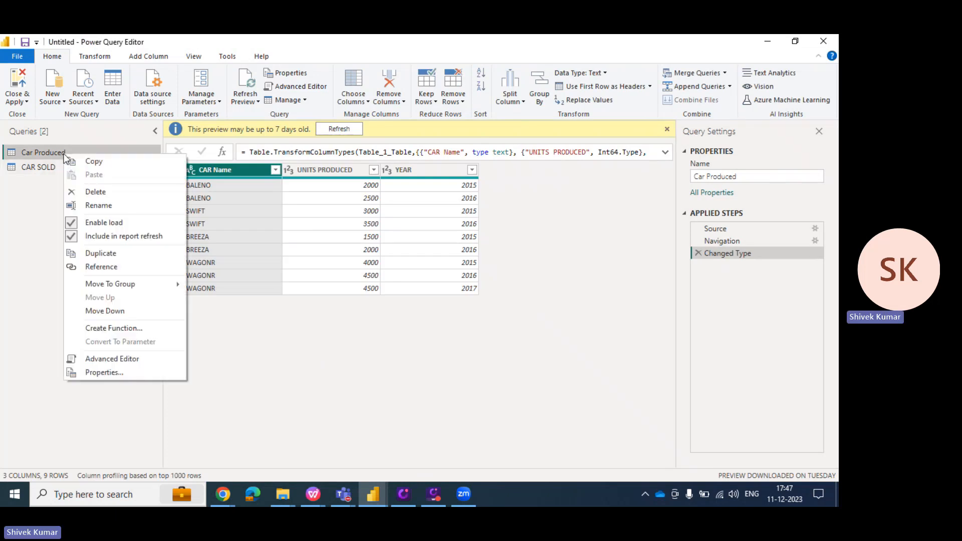
click(94, 254)
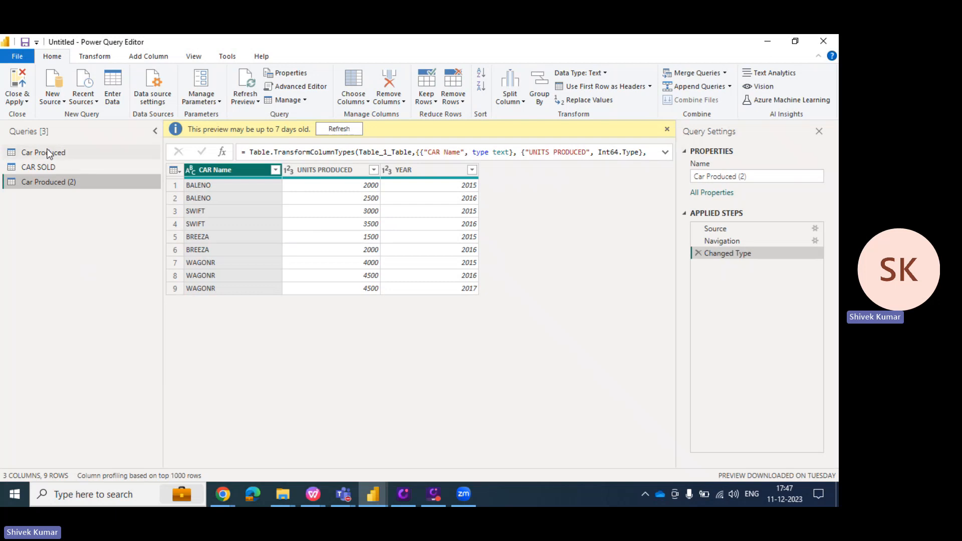
Rename the duplicated Car Produced query as Bridge Table.
right_click(75, 185)
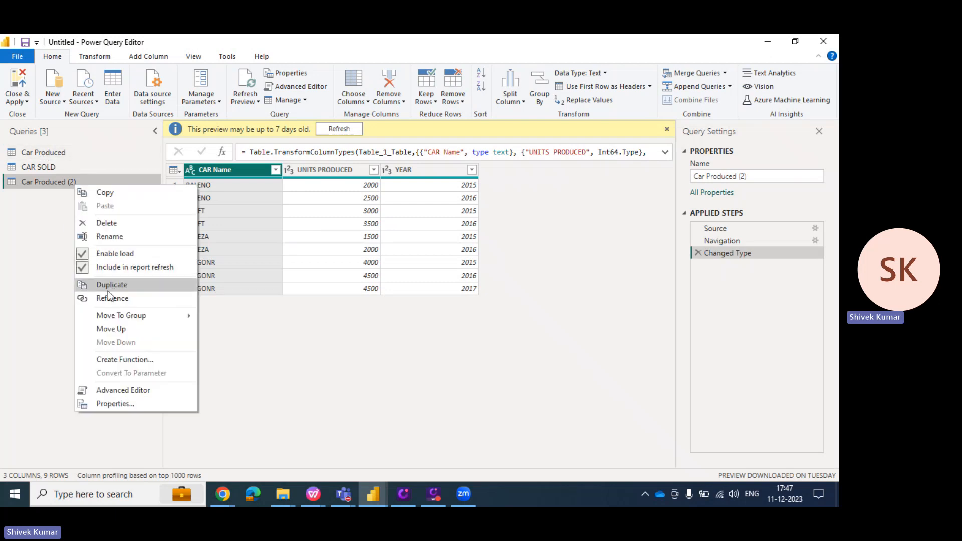
click(108, 236)
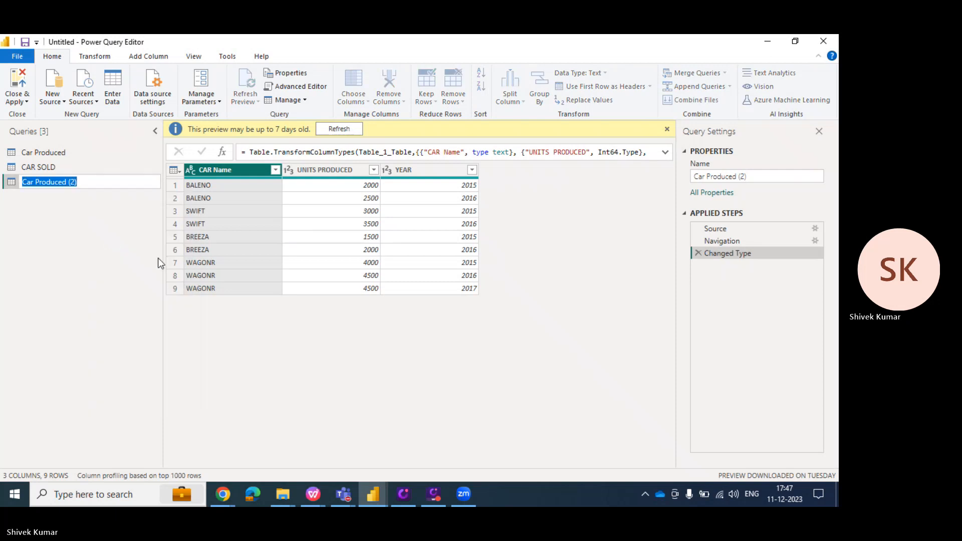
text(B)
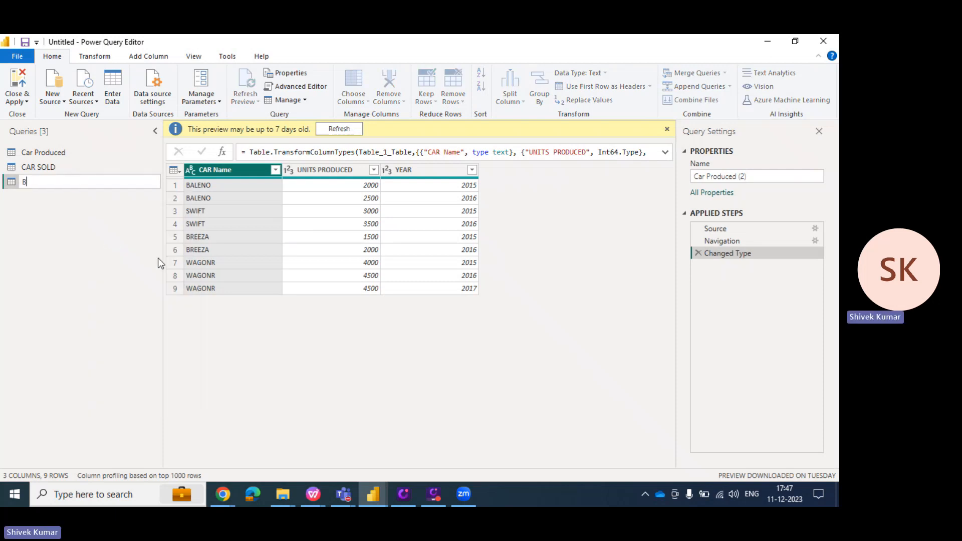
text(ridge Table)
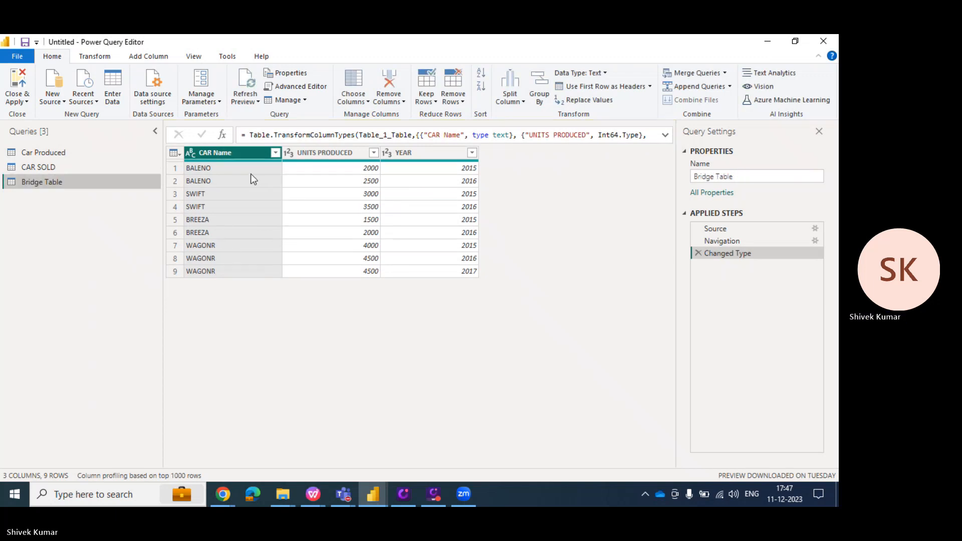
Reduce Bridge Table to only the CAR Name column without duplicates, and close the query editor with the changes applied.
right_click(228, 153)
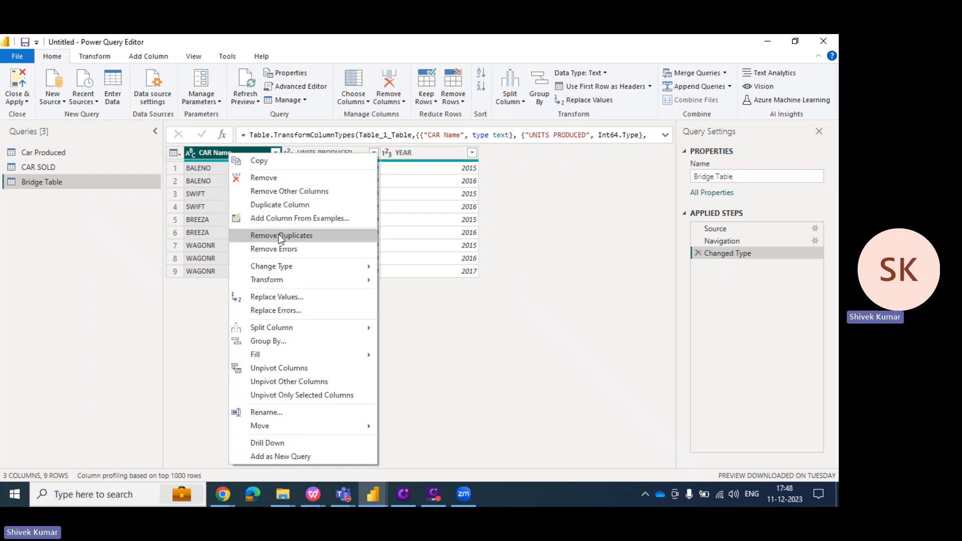
click(271, 190)
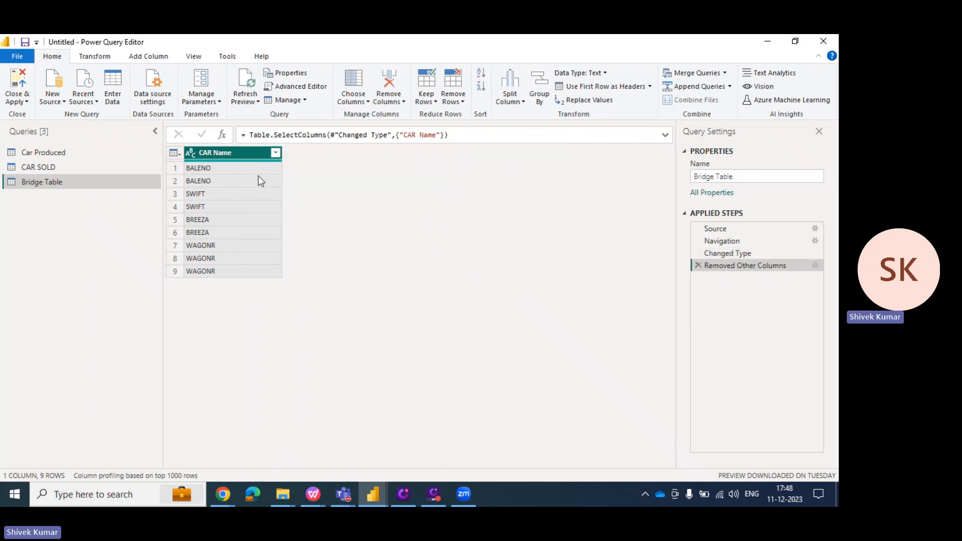
right_click(236, 153)
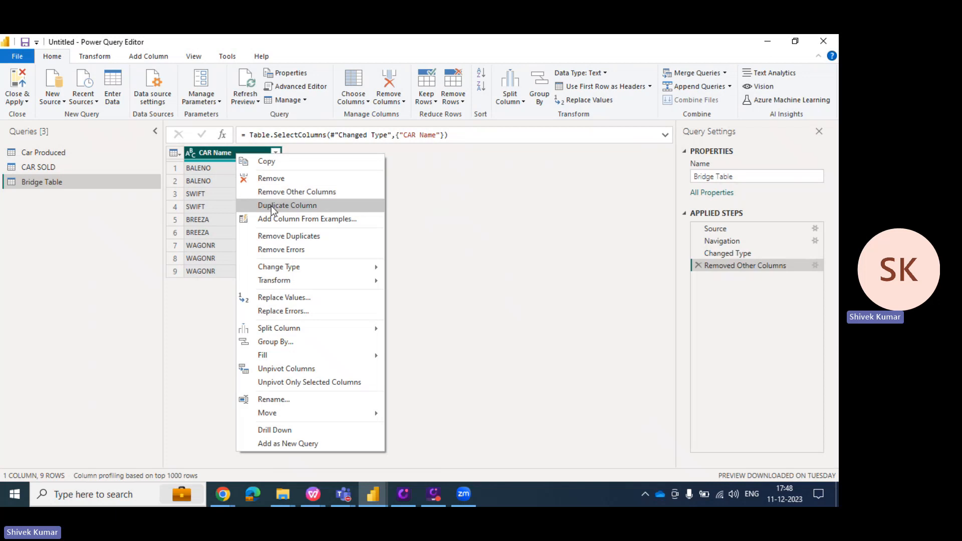
click(269, 236)
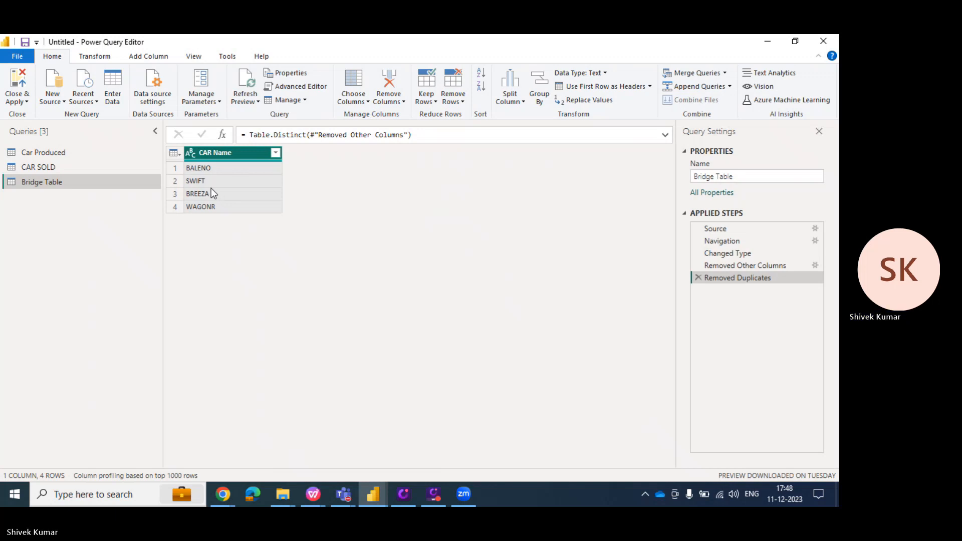
click(27, 101)
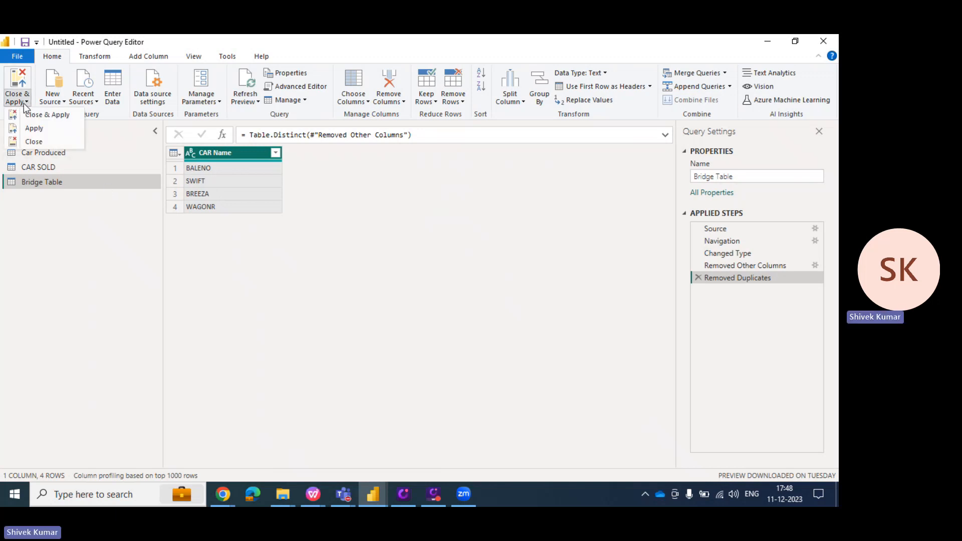
click(31, 117)
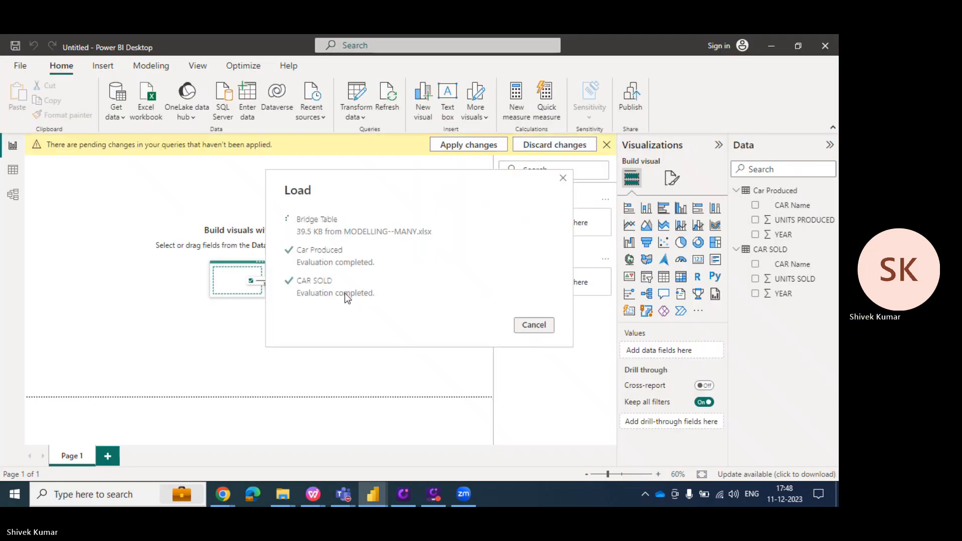
Arrange the model diagram so Bridge Table sits between Car Produced and CAR SOLD.
click(12, 200)
drag(648, 193, 389, 260)
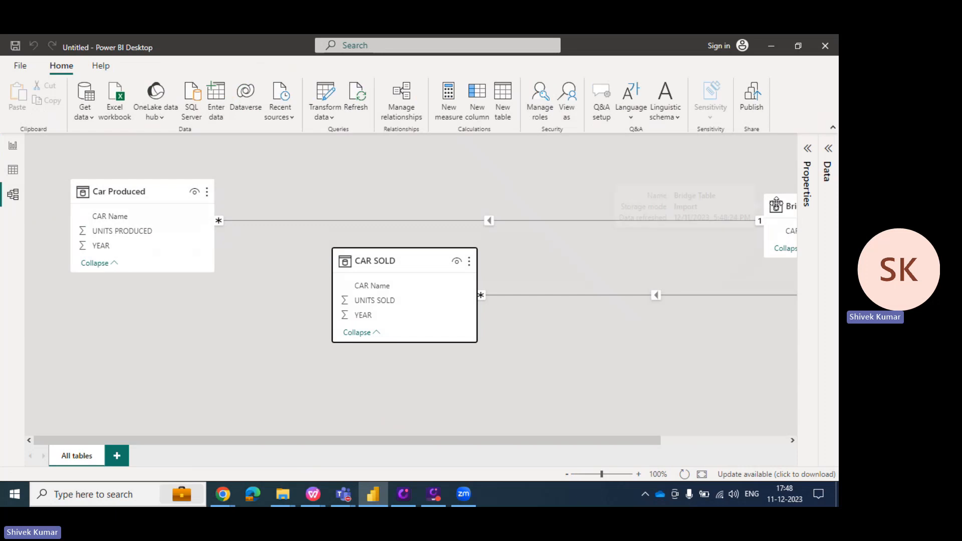
drag(776, 203, 289, 125)
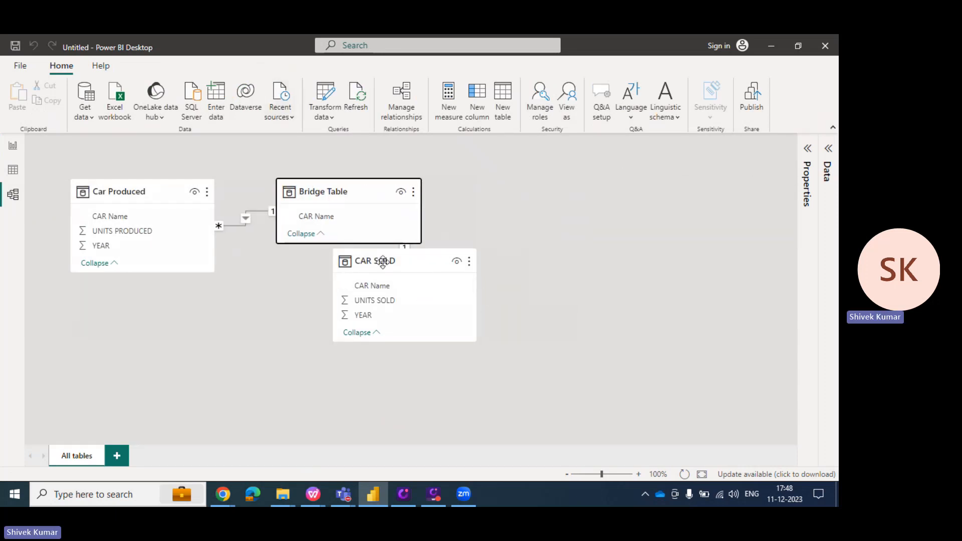
drag(383, 261, 618, 189)
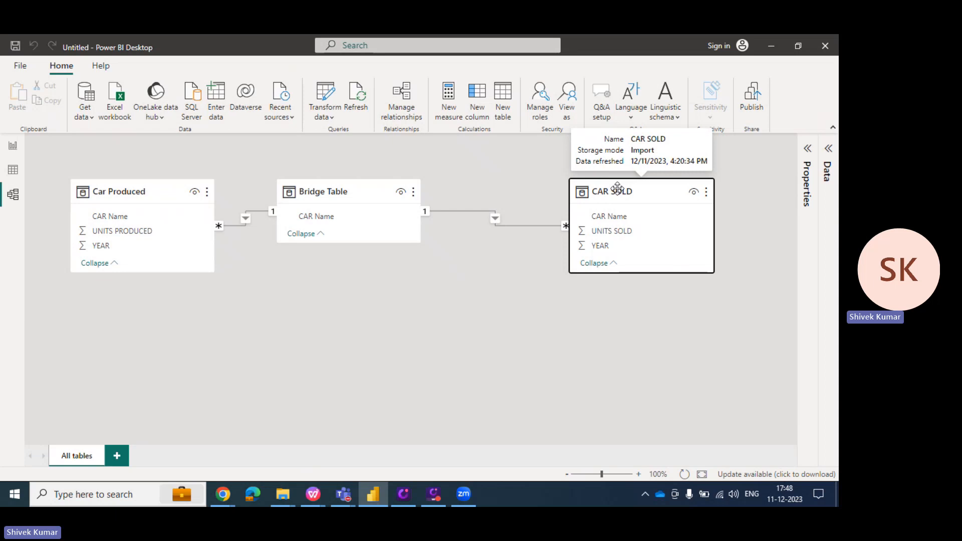
drag(617, 189, 545, 194)
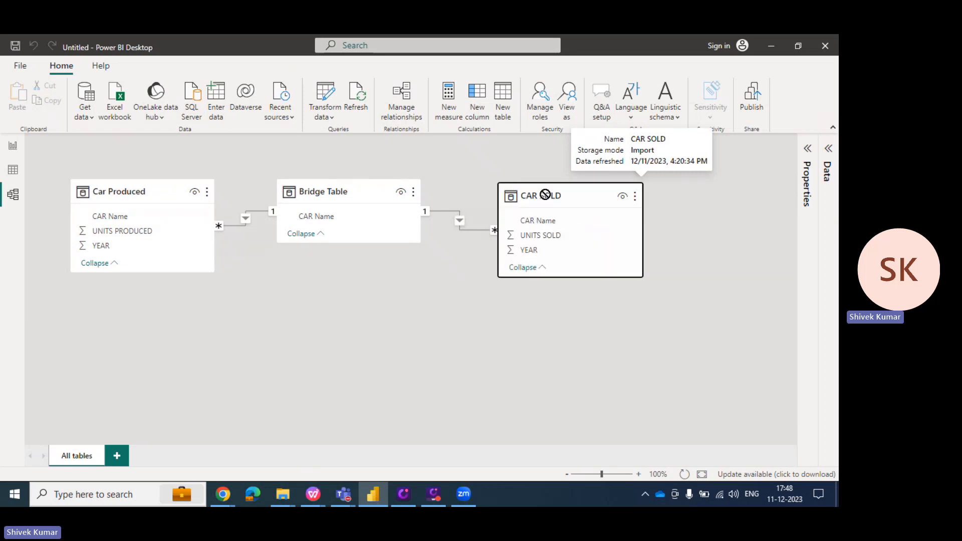
drag(358, 189, 363, 164)
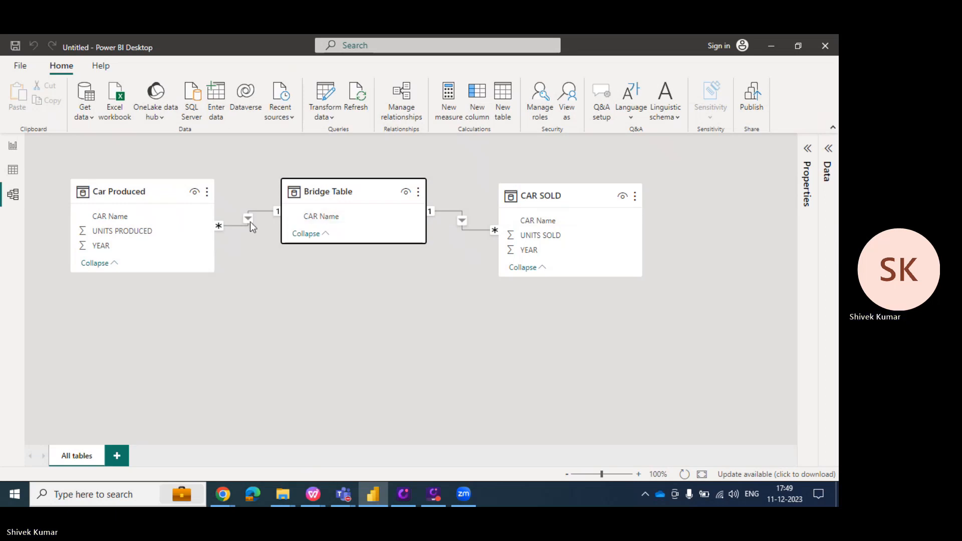
Add a clustered column chart to the report page and enlarge it in width and height.
click(13, 147)
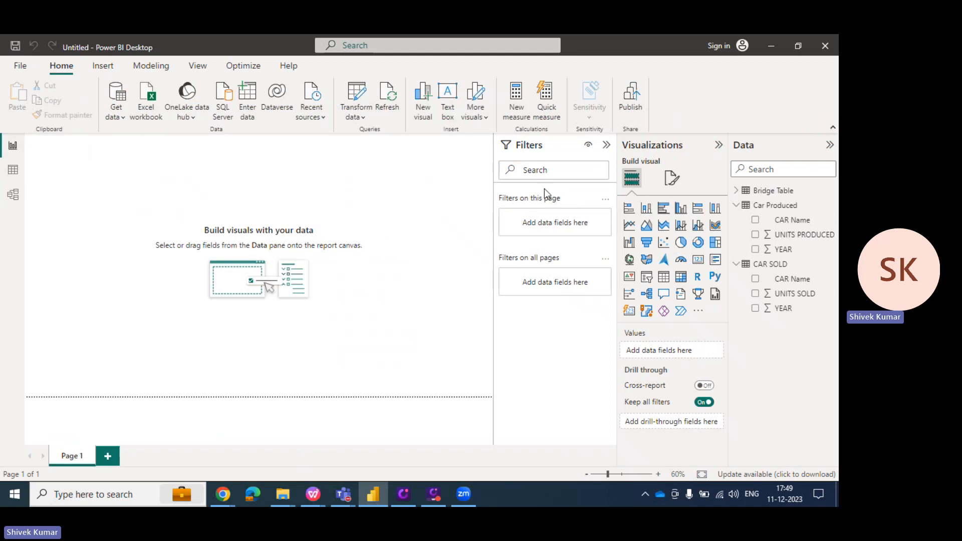
click(683, 208)
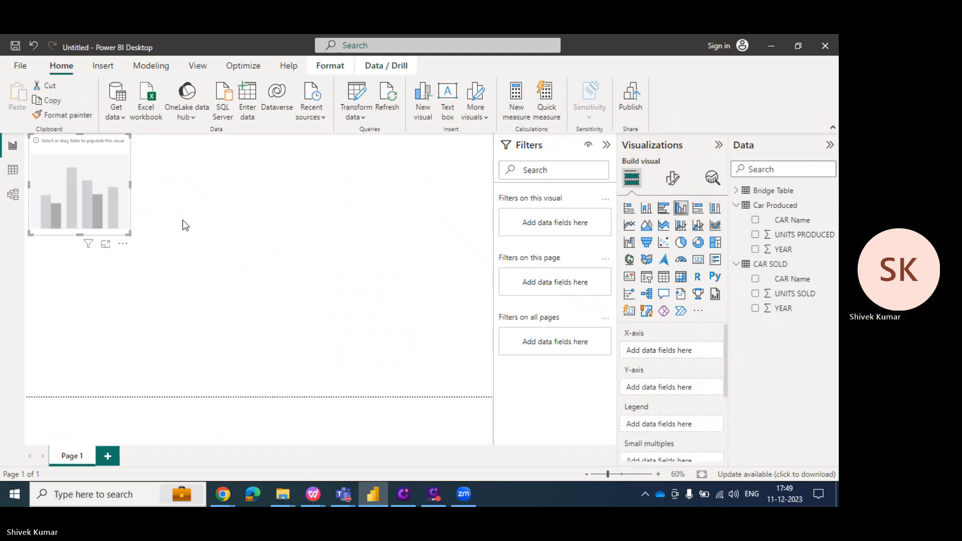
drag(159, 185, 228, 196)
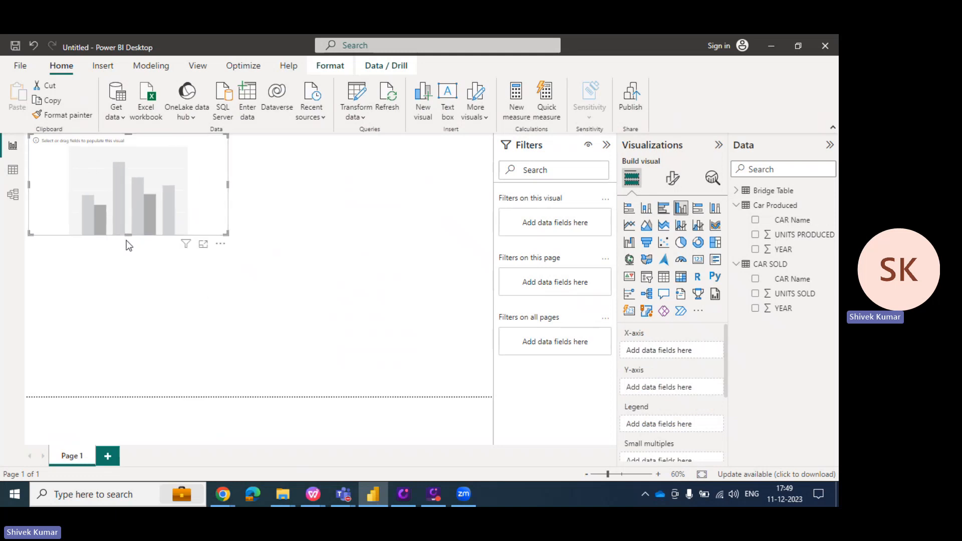
drag(129, 244, 126, 258)
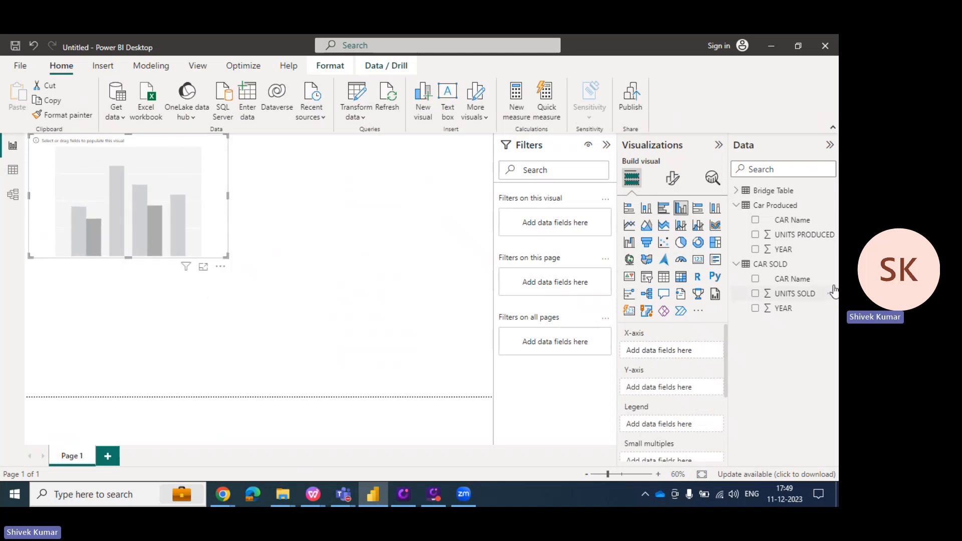
Put CAR Name from Bridge Table on the chart's X-axis, and UNITS PRODUCED and UNITS SOLD on its Y-axis.
click(756, 191)
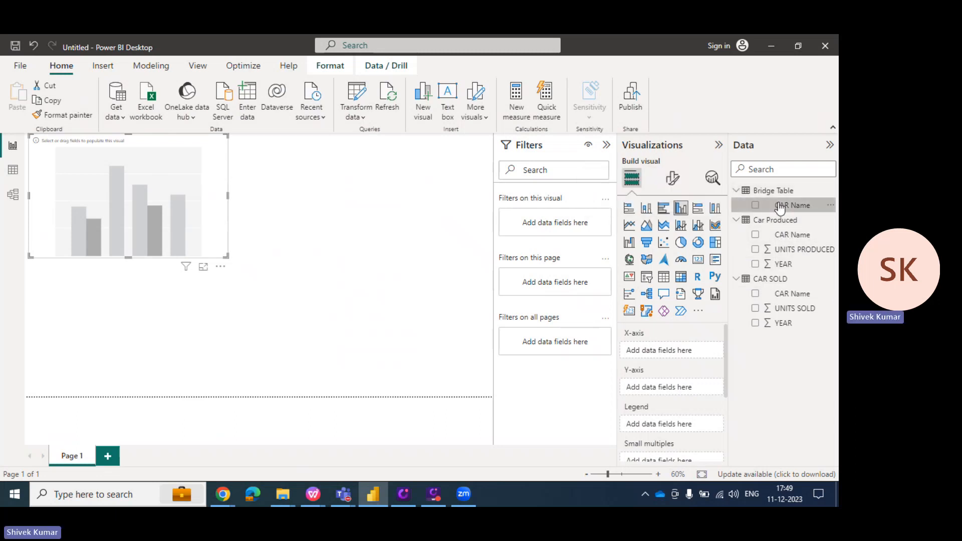
drag(780, 208, 669, 348)
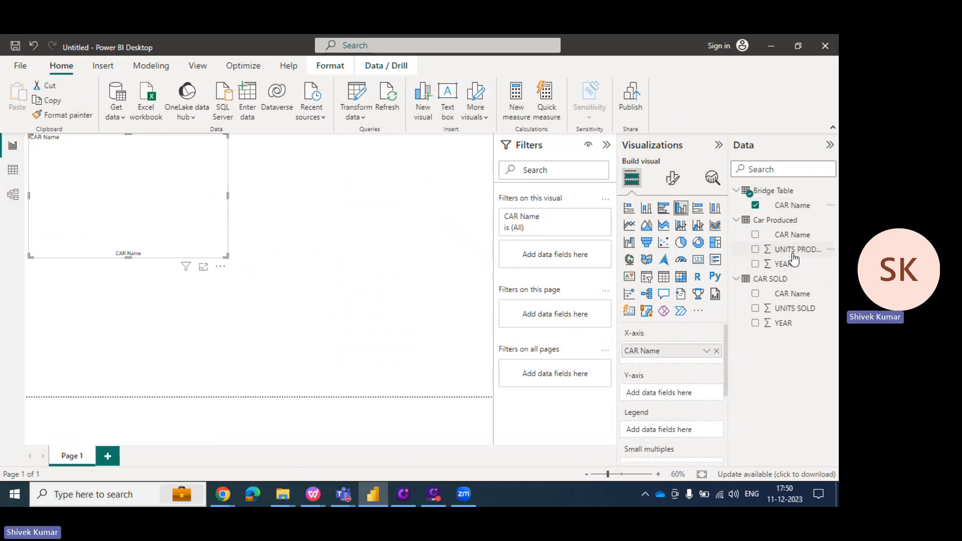
drag(794, 257, 667, 398)
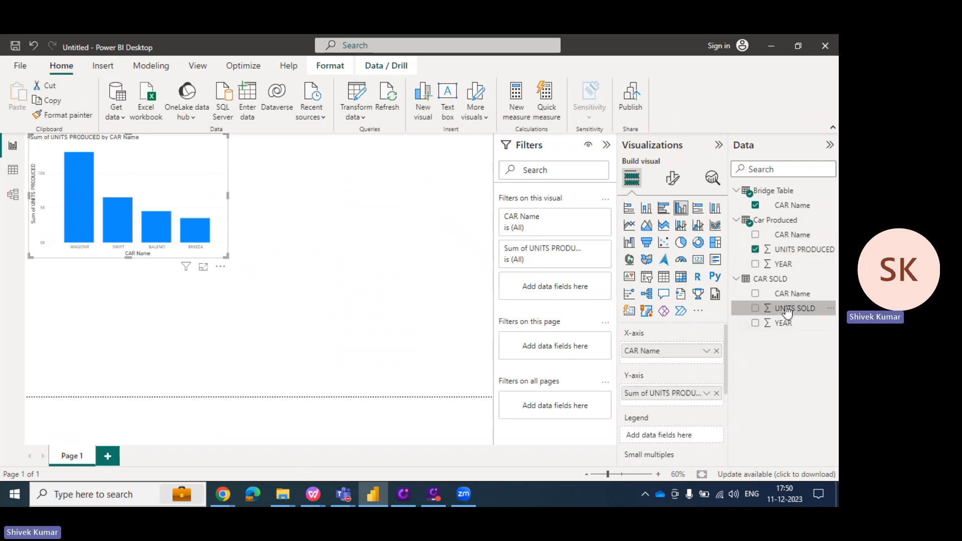
drag(787, 311, 665, 406)
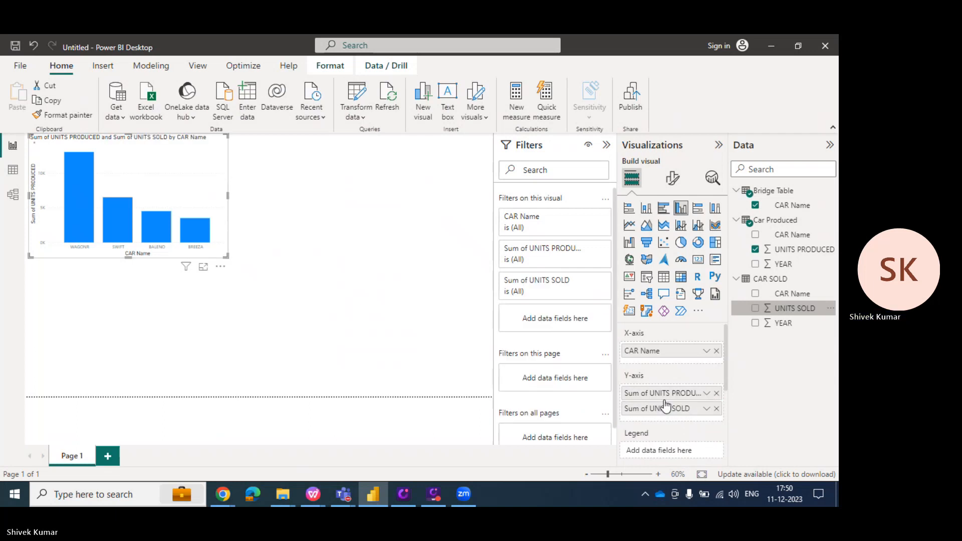
Turn on data labels for the clustered column chart.
click(671, 181)
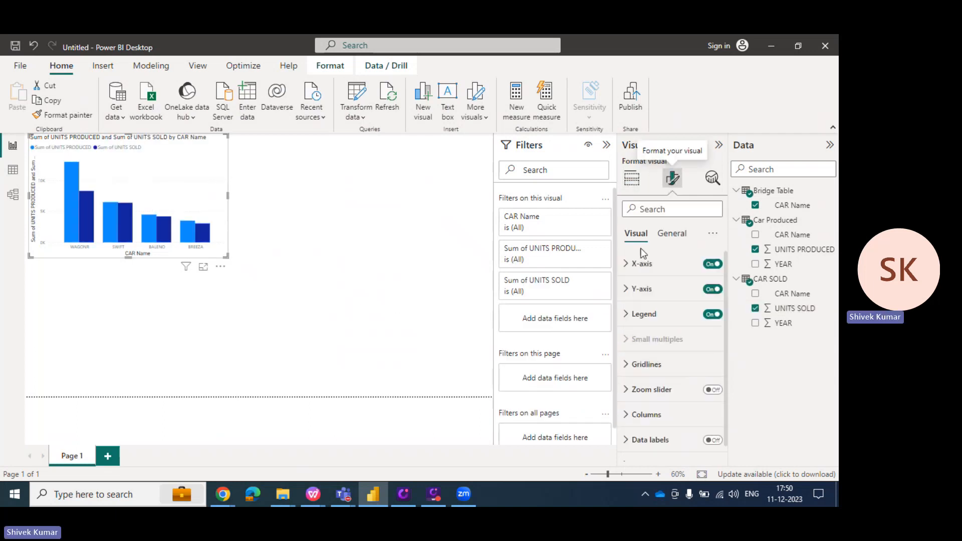
right_click(713, 443)
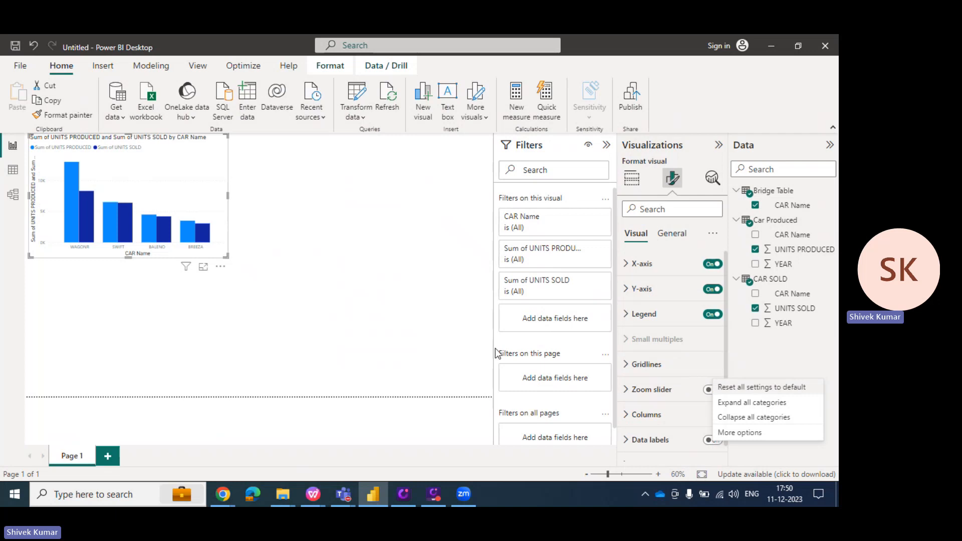
click(712, 444)
click(713, 441)
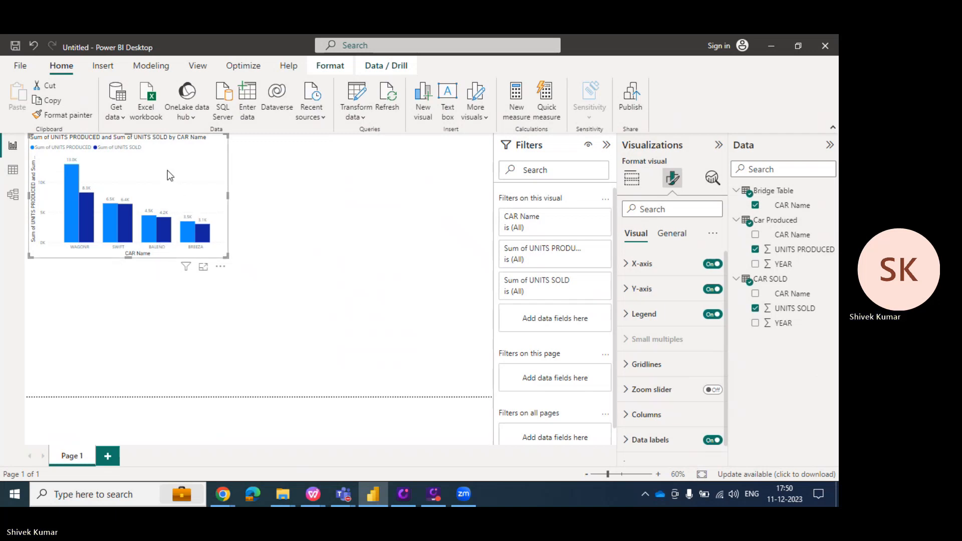
Duplicate the clustered column chart and place the copy beside the original.
key(ctrl+c)
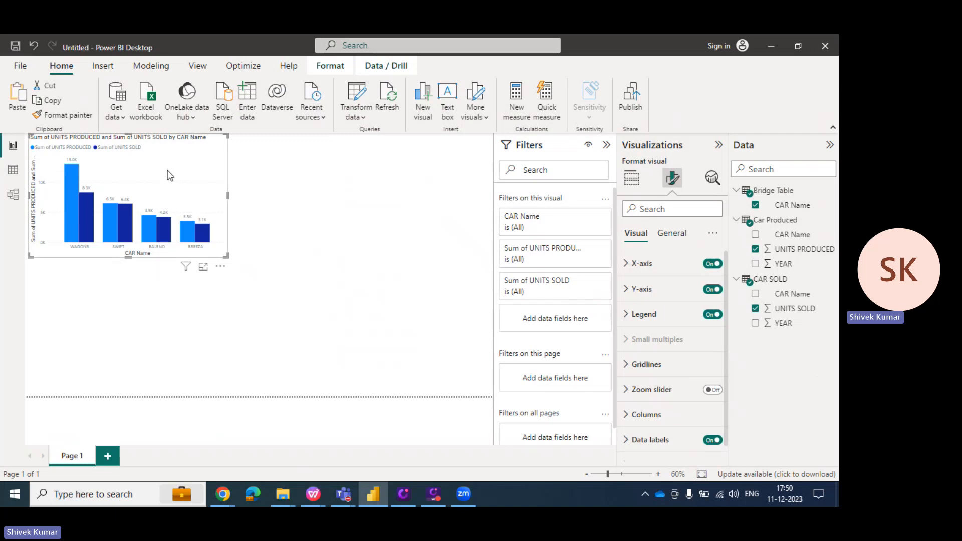
key(ctrl+v)
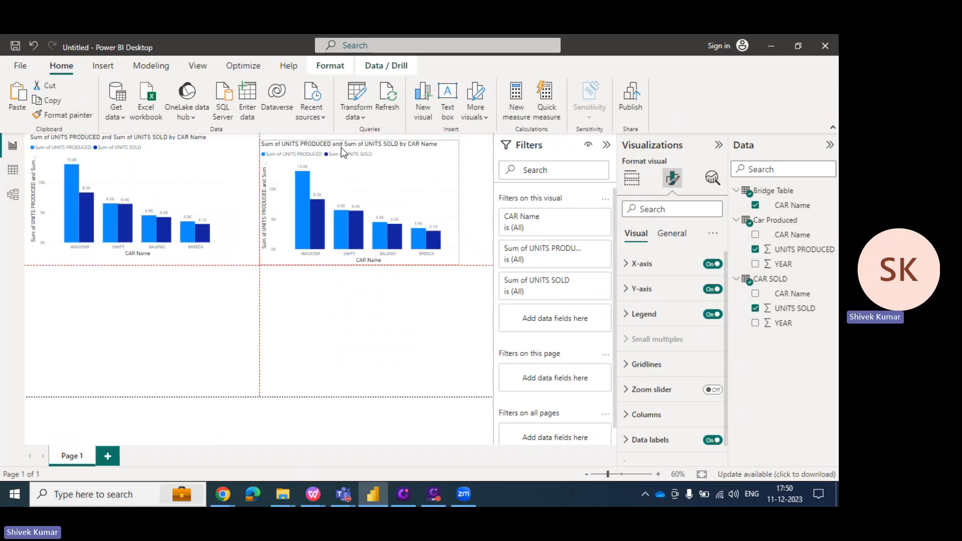
drag(344, 151, 338, 150)
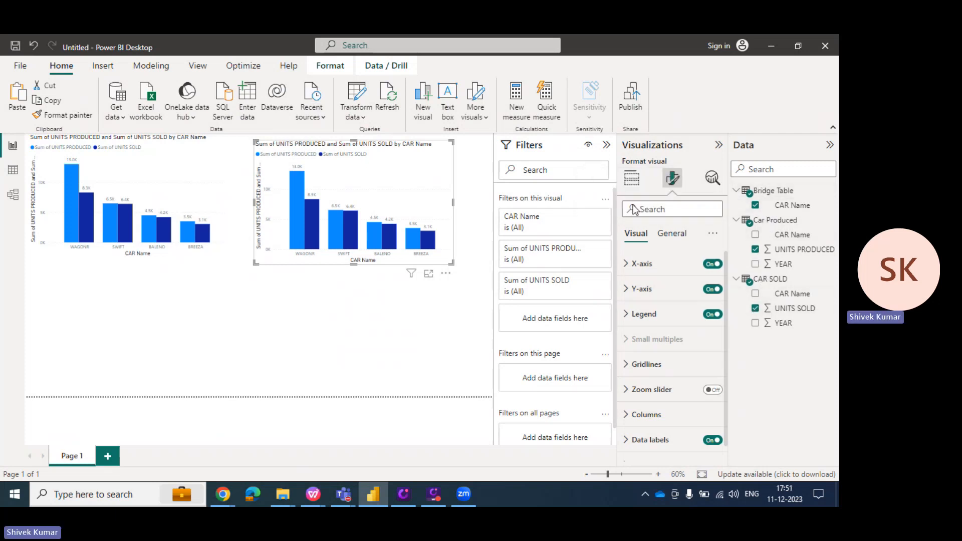
Hide Bridge Table from the report in the data model, and return to the report page.
click(14, 195)
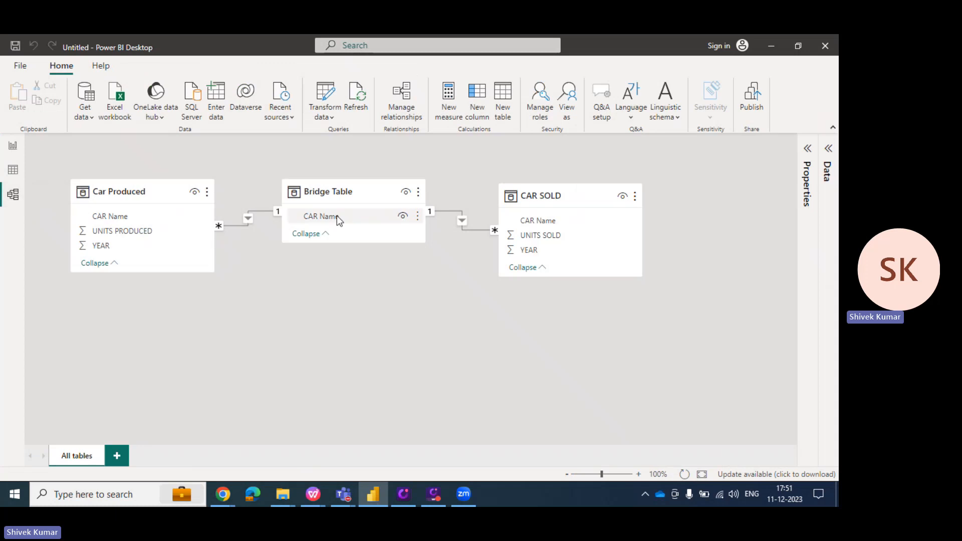
click(405, 196)
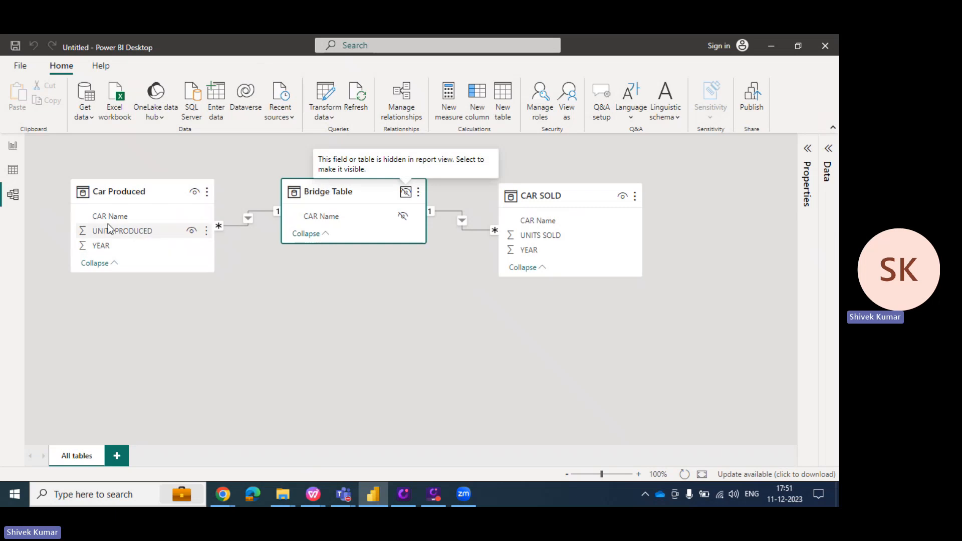
click(14, 147)
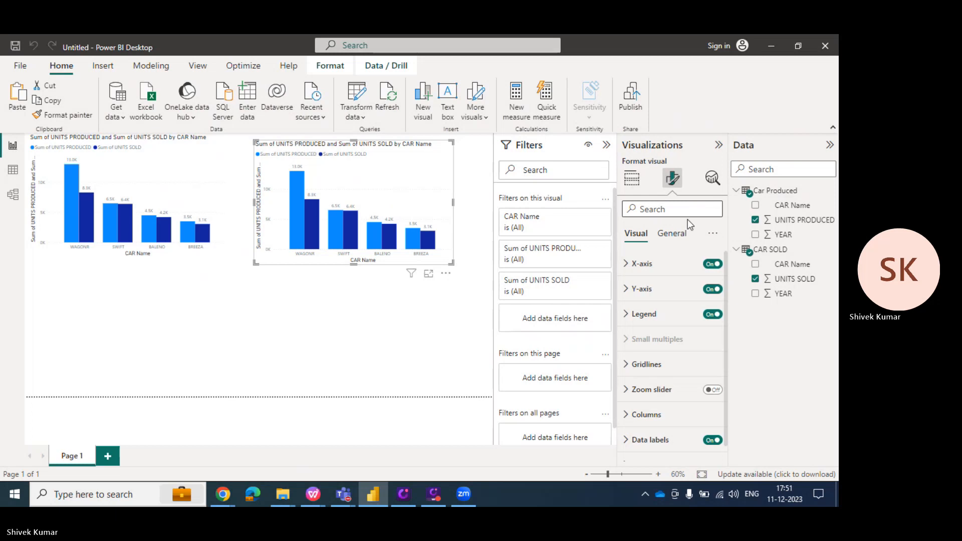
Replace the copied chart's X-axis field with CAR Name from Car Produced, and select the original chart for comparison.
click(631, 178)
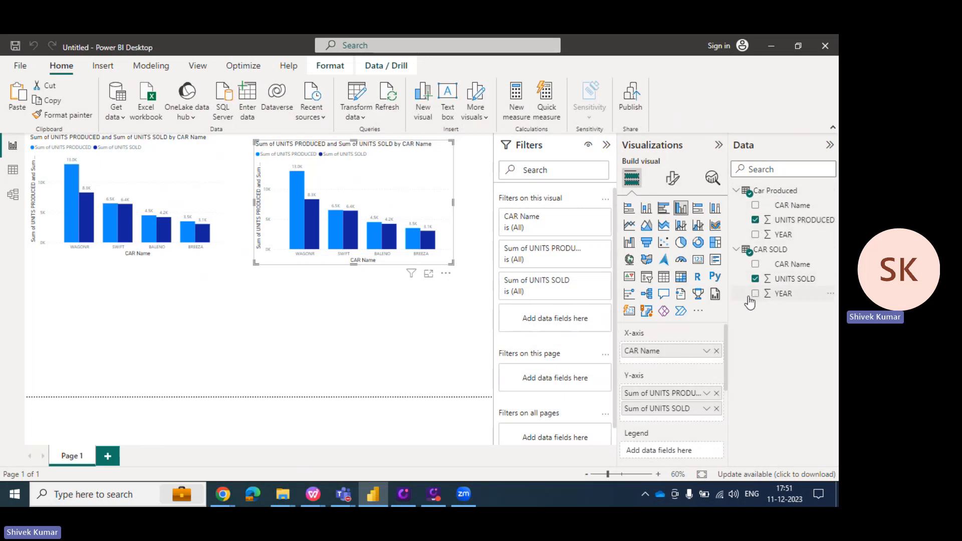
click(716, 351)
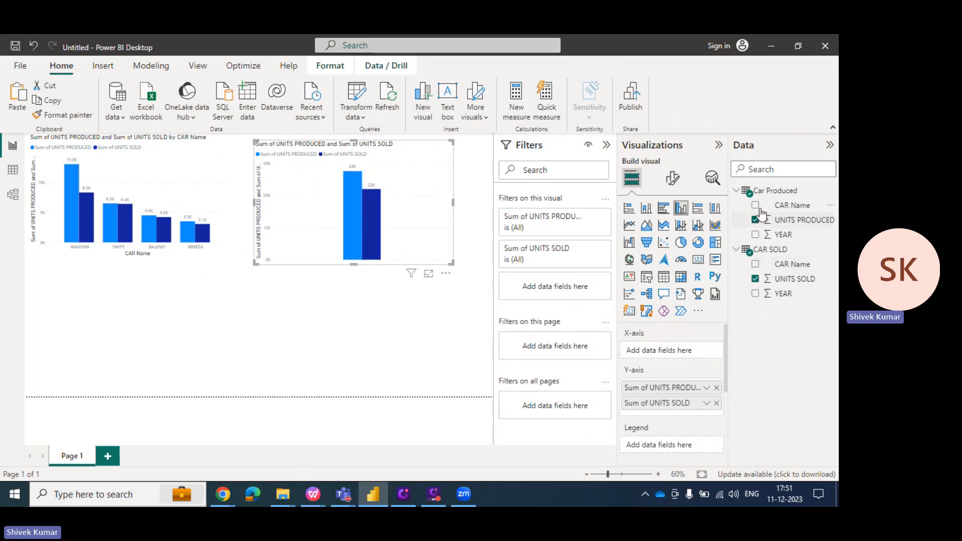
drag(776, 209, 671, 352)
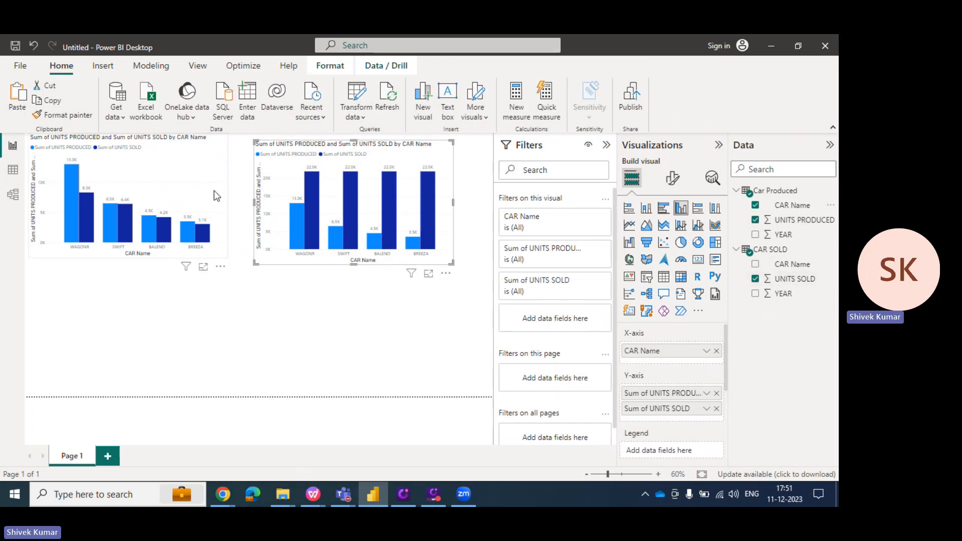
click(164, 176)
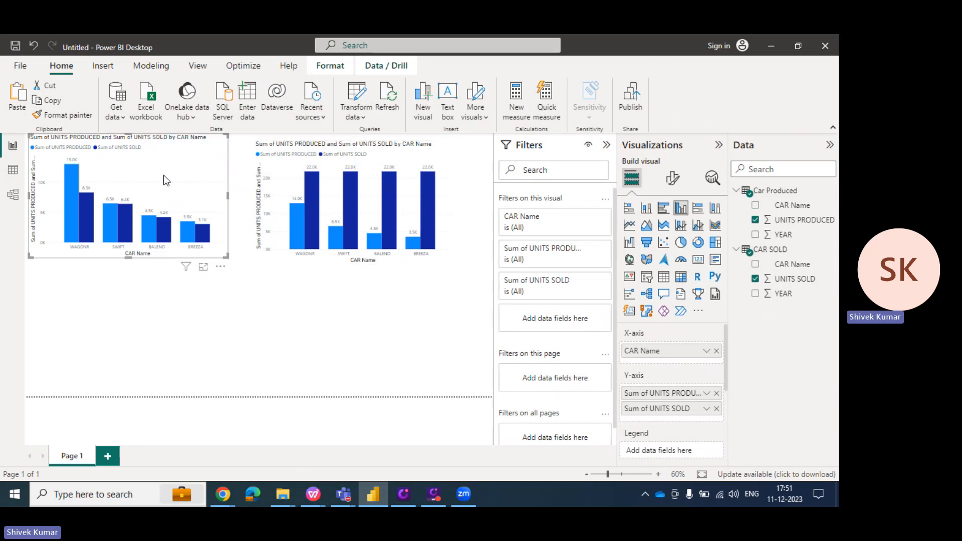
Set the cross filter direction of the Car Produced–Bridge Table relationship to Both, and return to the report page.
click(13, 195)
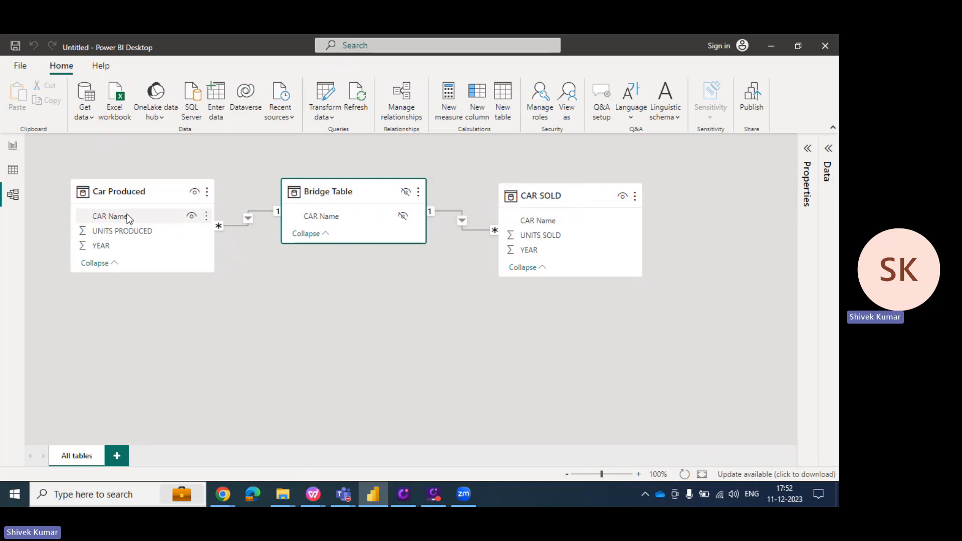
double_click(244, 221)
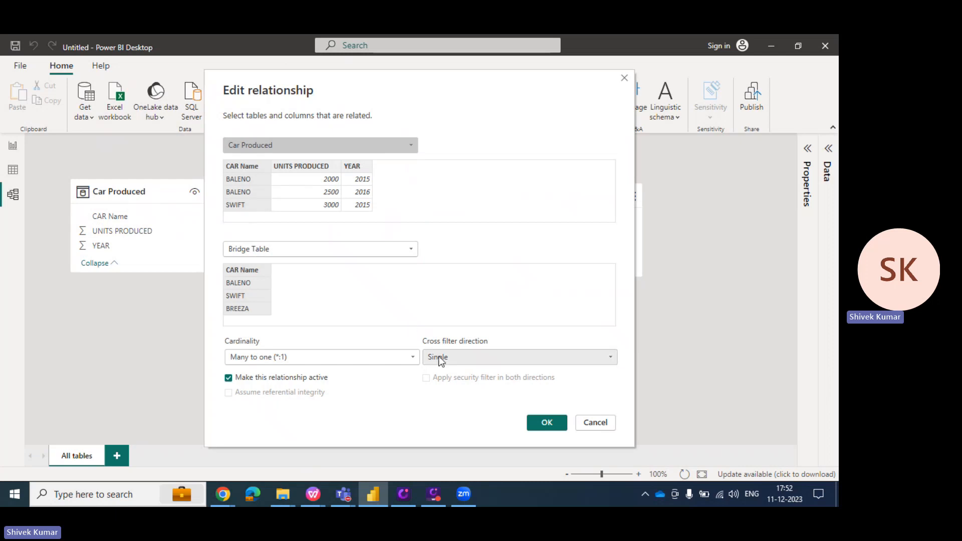
click(449, 360)
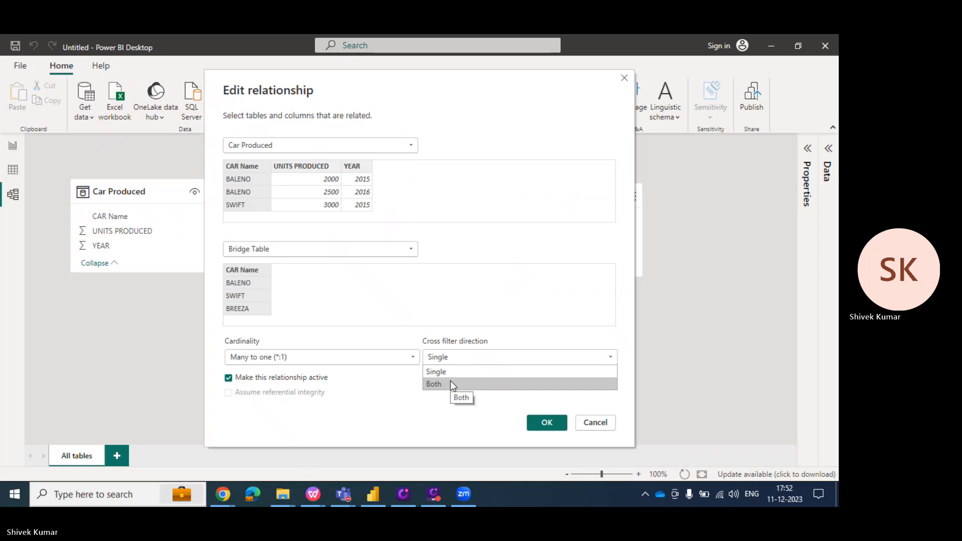
click(450, 383)
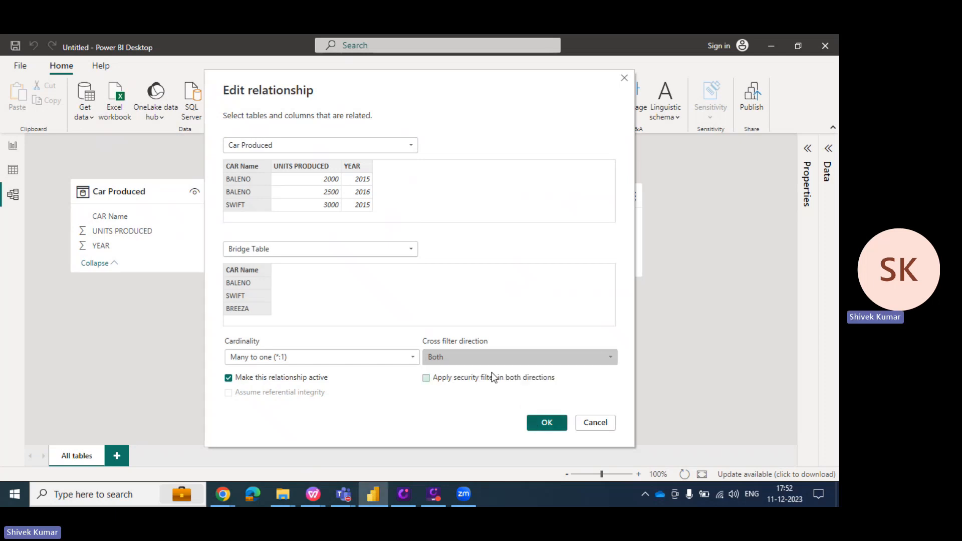
click(478, 356)
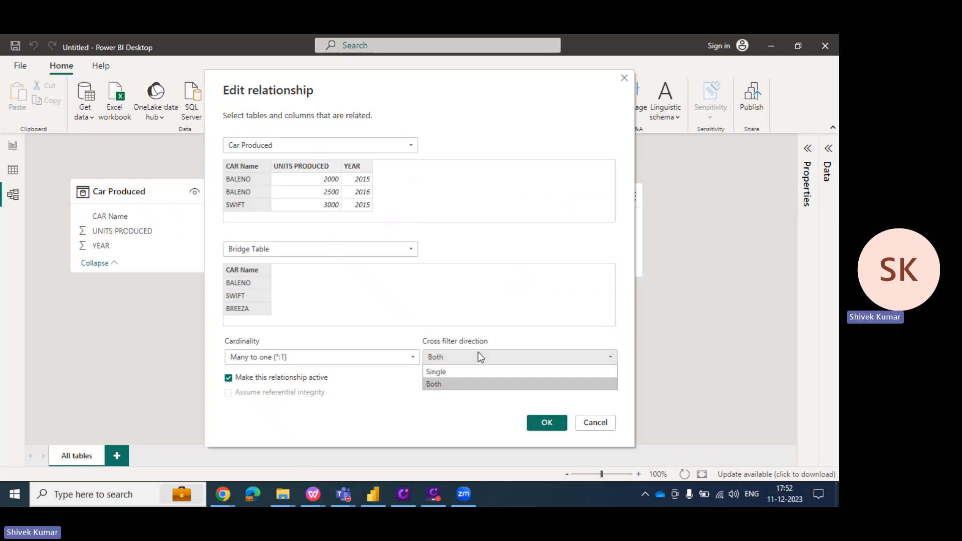
click(449, 386)
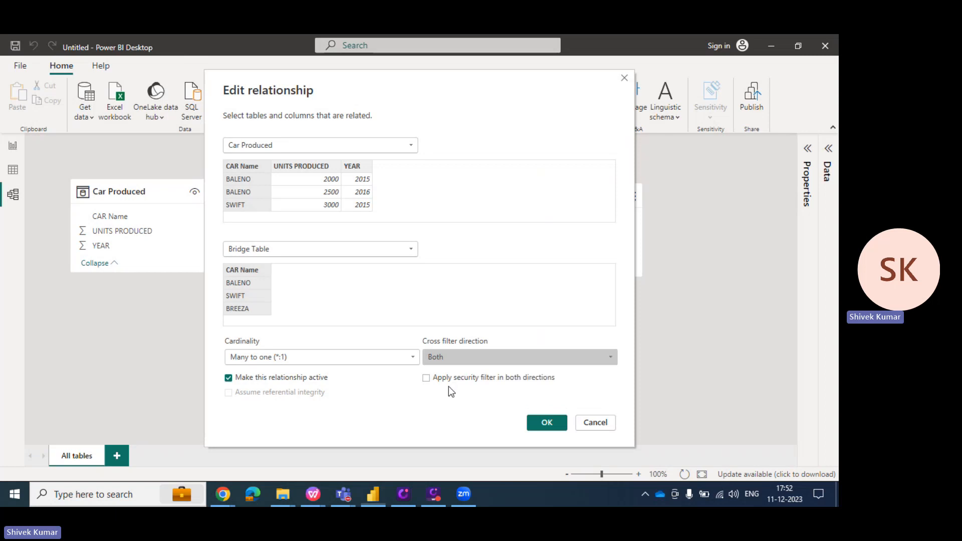
click(537, 422)
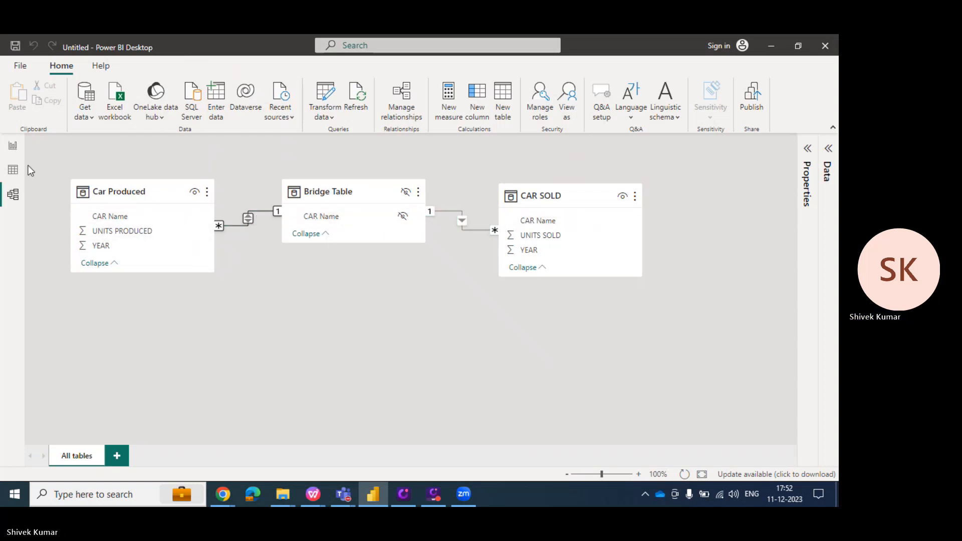
click(13, 150)
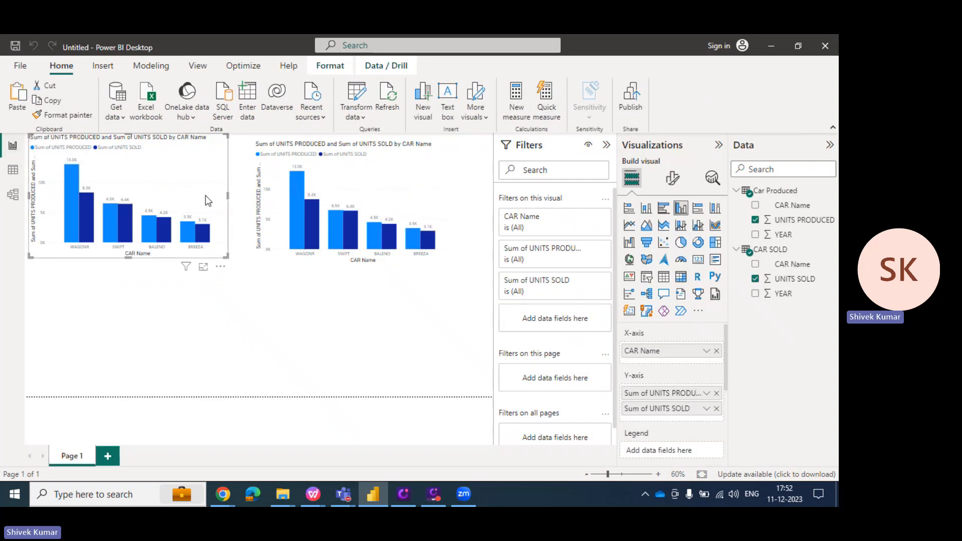
Duplicate the second chart below the first one, and replace the new copy's X-axis field with CAR Name from CAR SOLD.
click(351, 169)
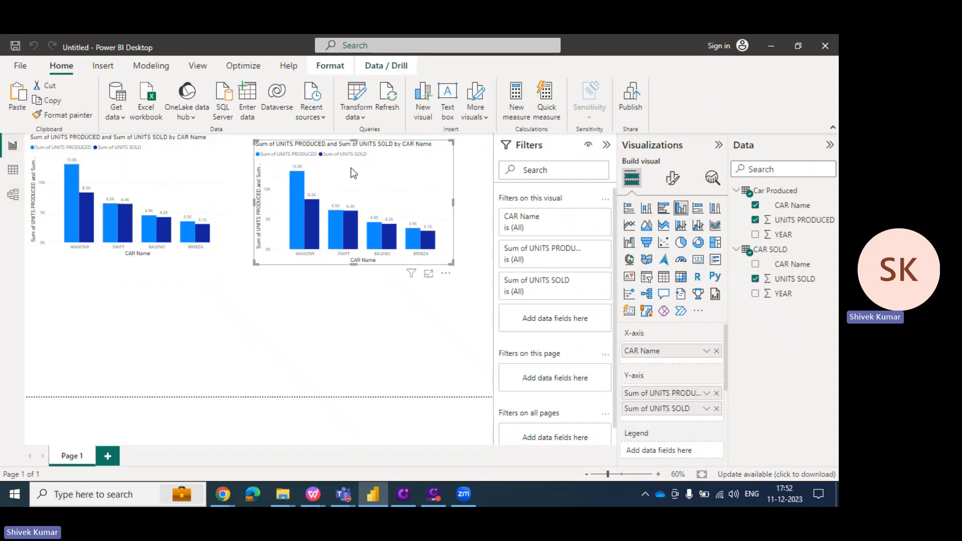
key(ctrl+c)
key(ctrl+v)
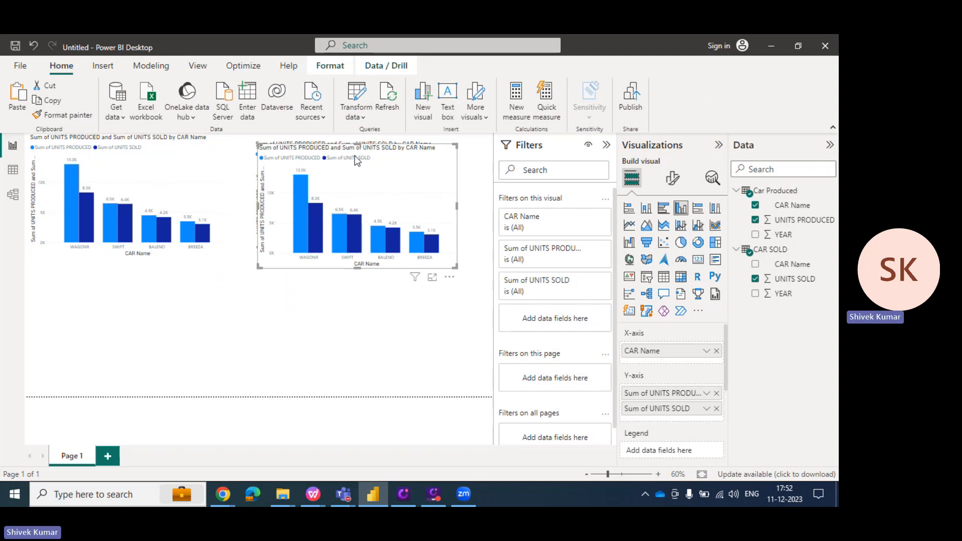
drag(351, 166, 129, 280)
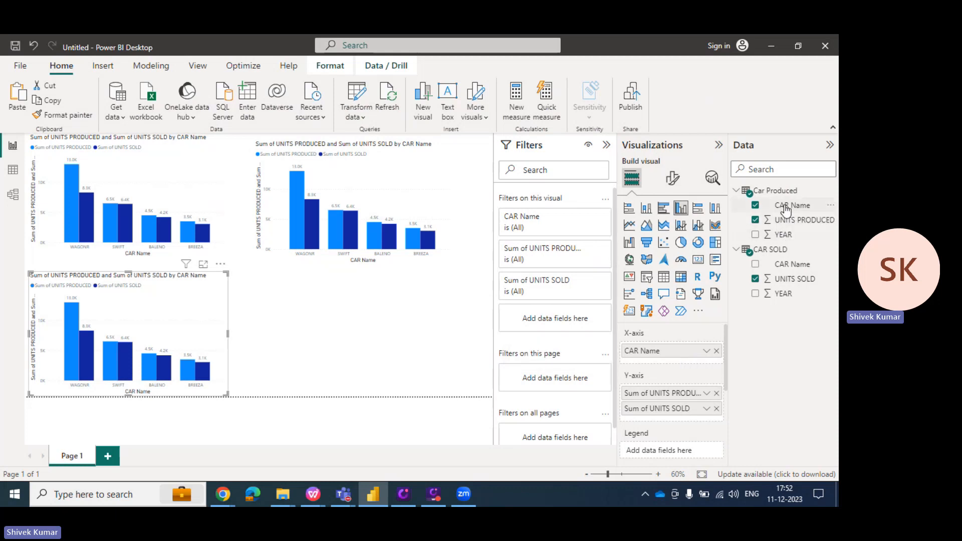
click(716, 351)
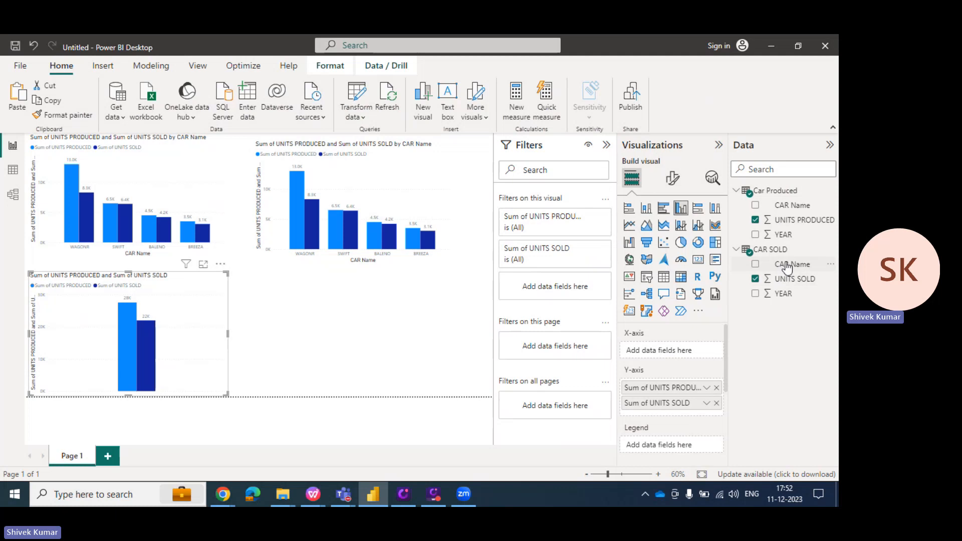
drag(788, 268, 680, 356)
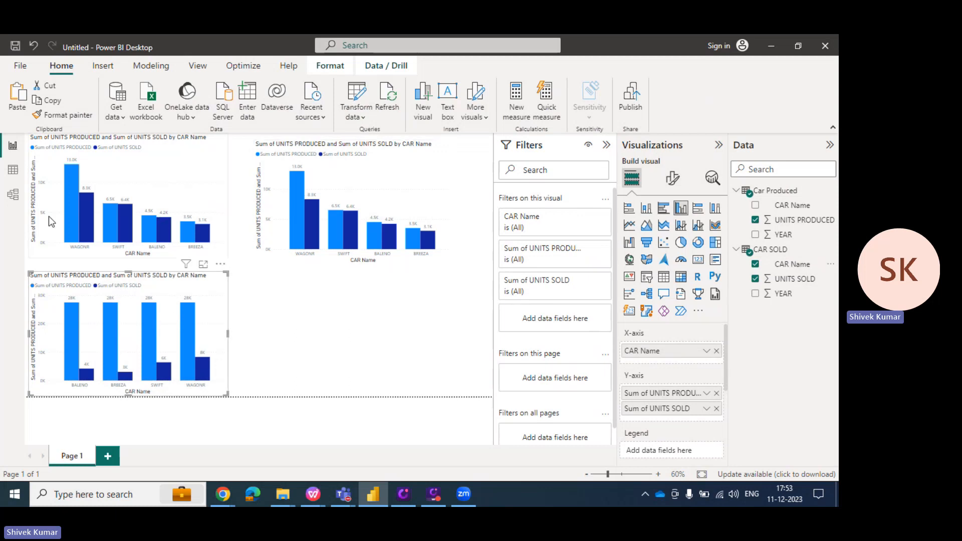
Set the cross filter direction of the CAR SOLD–Bridge Table relationship to Both, and return to the report page.
click(13, 194)
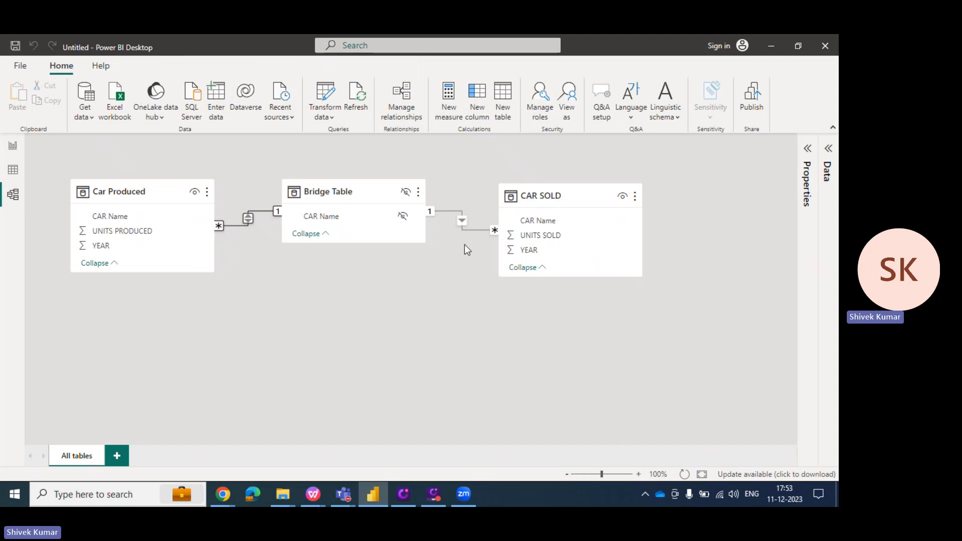
double_click(461, 219)
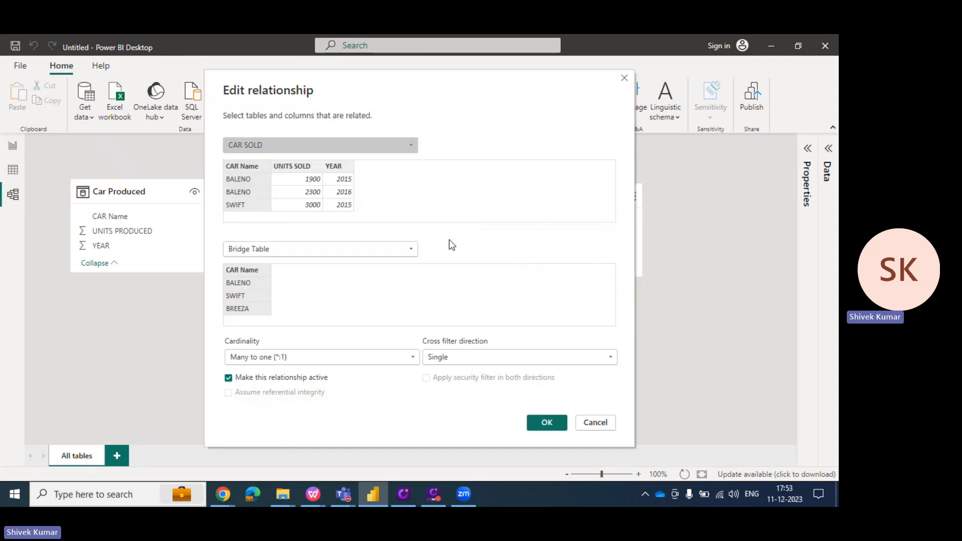
click(455, 357)
click(443, 384)
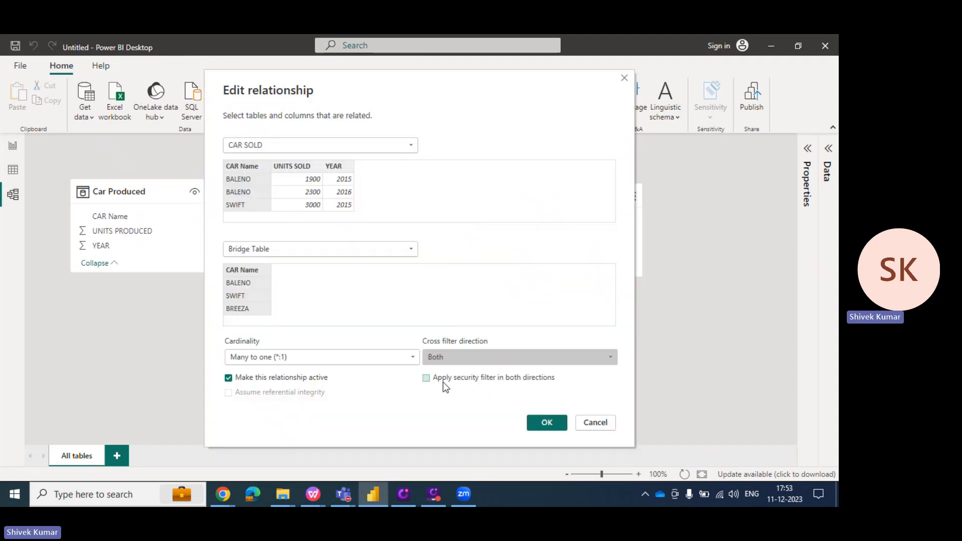
key(Return)
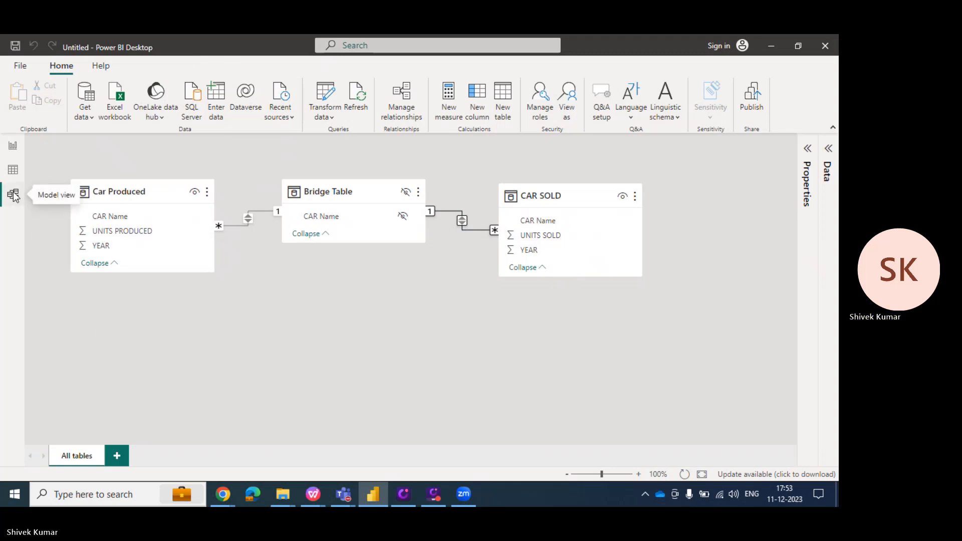
click(13, 147)
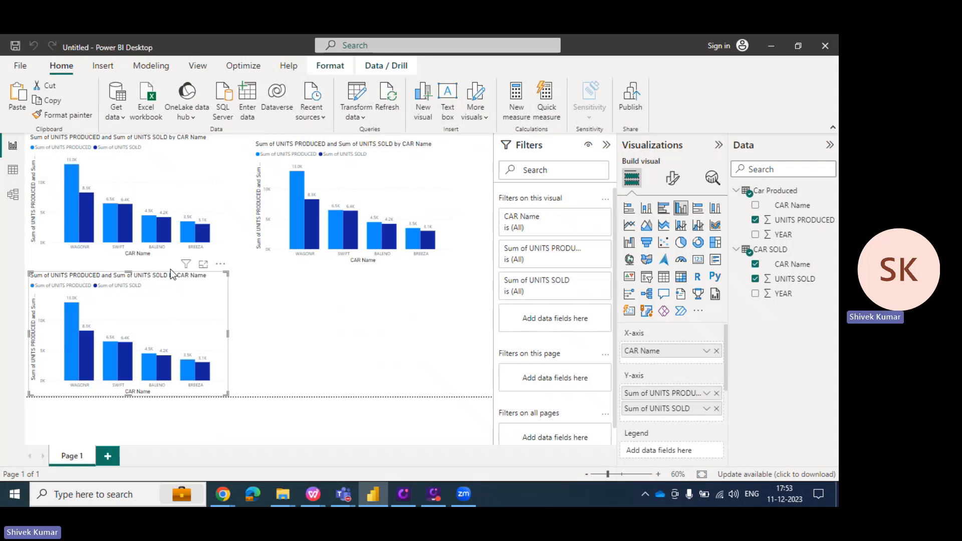
click(280, 318)
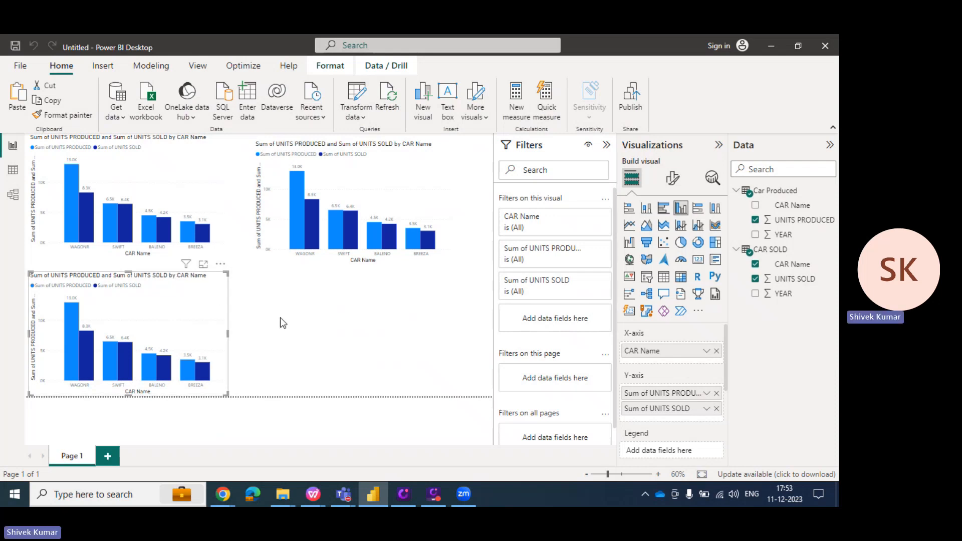